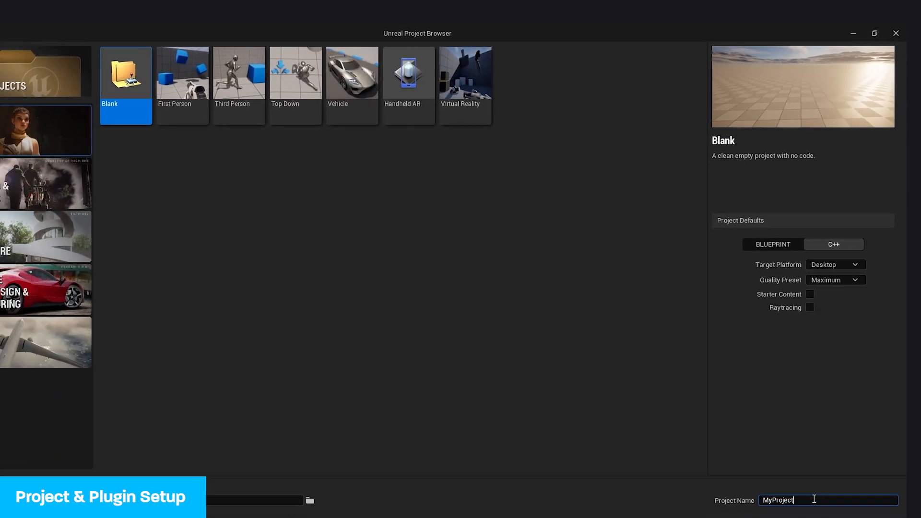
# - Name the new blank C++ Games project HE_Tutorial
pyautogui.moveTo(814, 500); pyautogui.dragTo(716, 489)
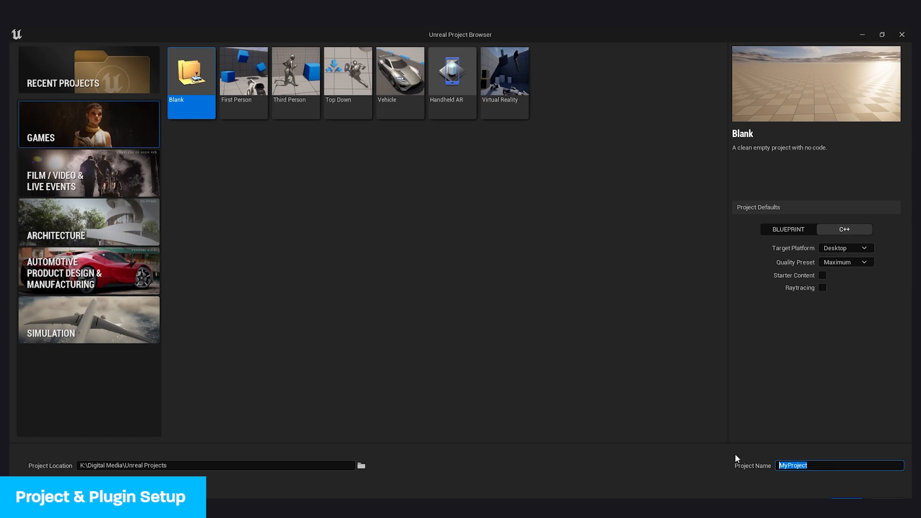
pyautogui.write('HE_Tutorial')
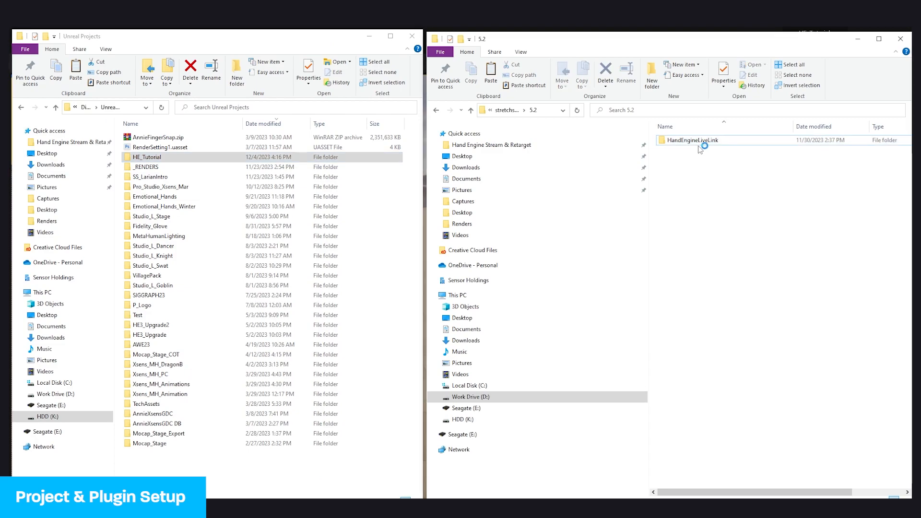
# - Create a Plugins folder inside the HE_Tutorial project folder and copy the HandEngineLiveLink folder from the 5.2 folder into it
pyautogui.click(697, 140)
pyautogui.doubleClick(201, 159)
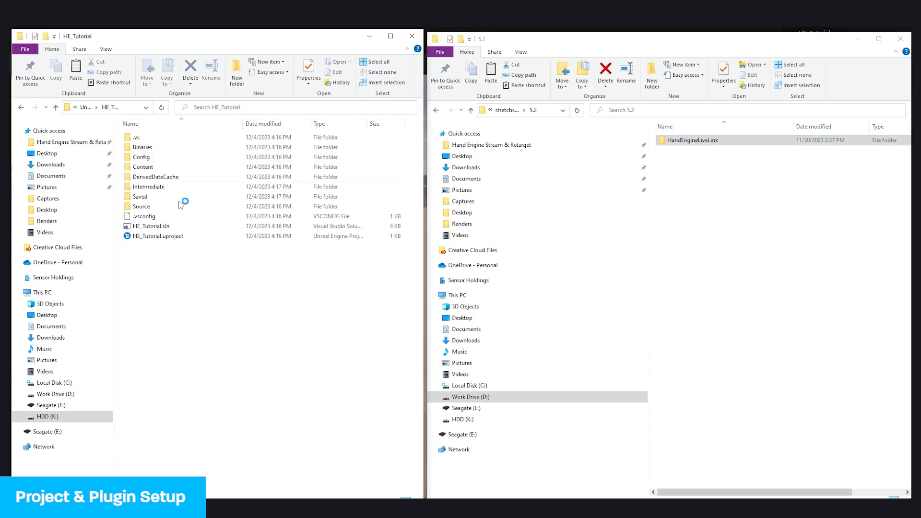
pyautogui.rightClick(72, 278)
pyautogui.moveTo(120, 401)
pyautogui.click(211, 402)
pyautogui.write('Plugins')
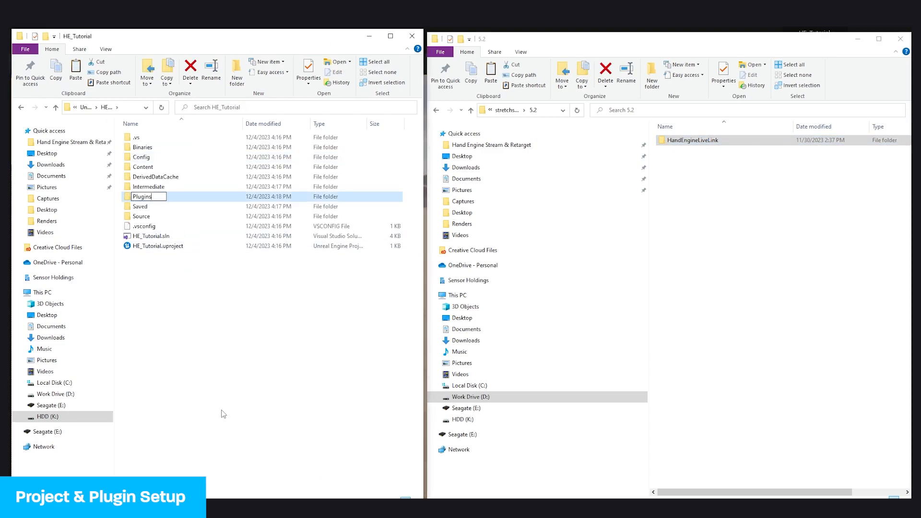
pyautogui.press('Return')
pyautogui.doubleClick(168, 197)
pyautogui.hotkey('ctrl', 'v')
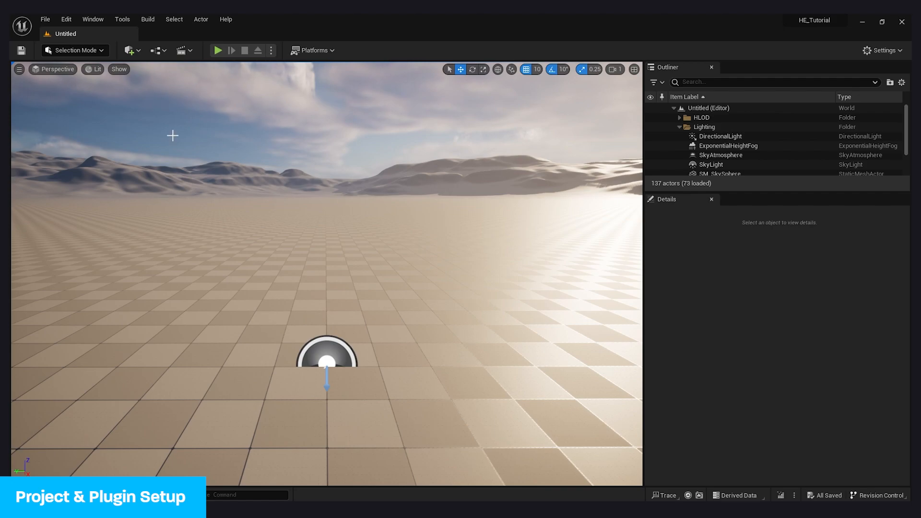
# - Search the project's plugins for Livelink, enable Live Link Control Rig despite its beta status, and close the plugin browser
pyautogui.click(66, 19)
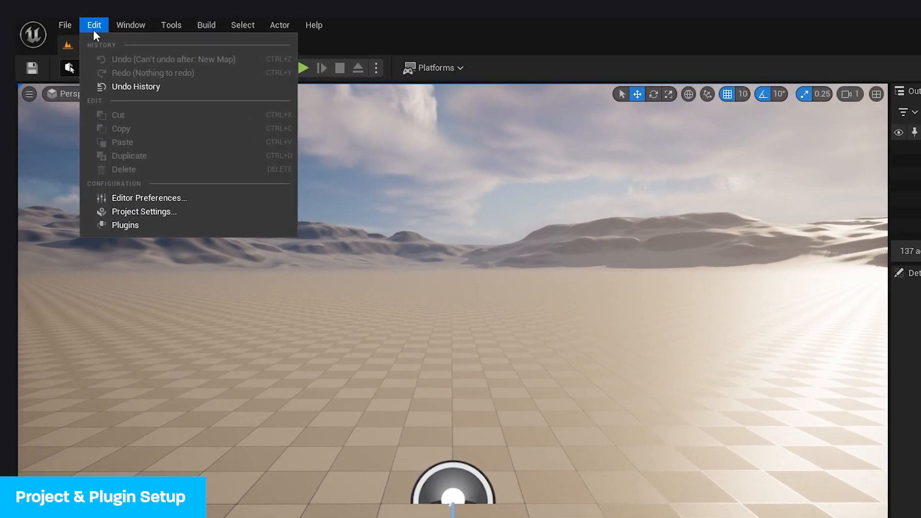
pyautogui.click(140, 209)
pyautogui.write('Livelink')
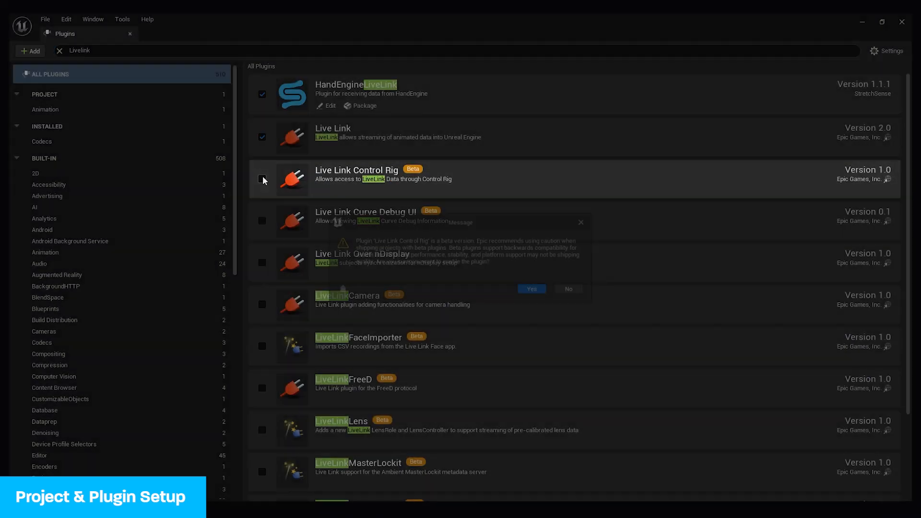
pyautogui.click(262, 179)
pyautogui.click(533, 289)
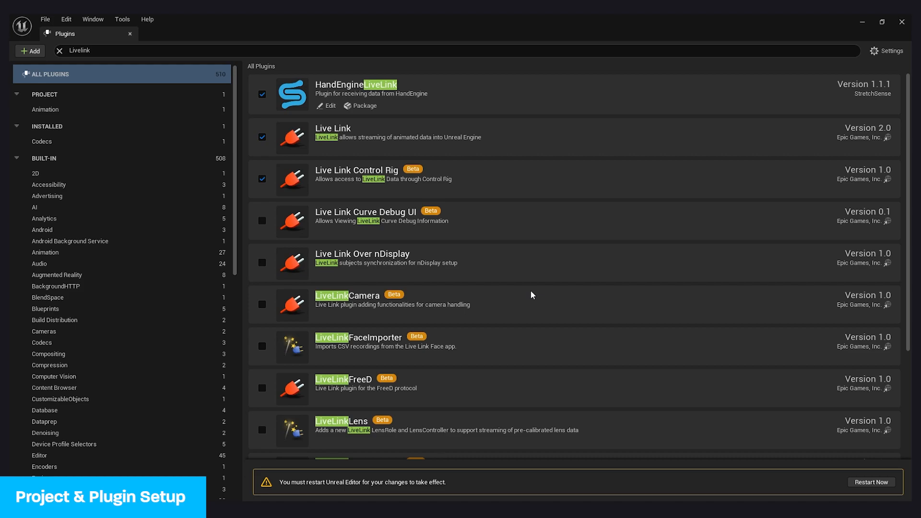
pyautogui.click(902, 21)
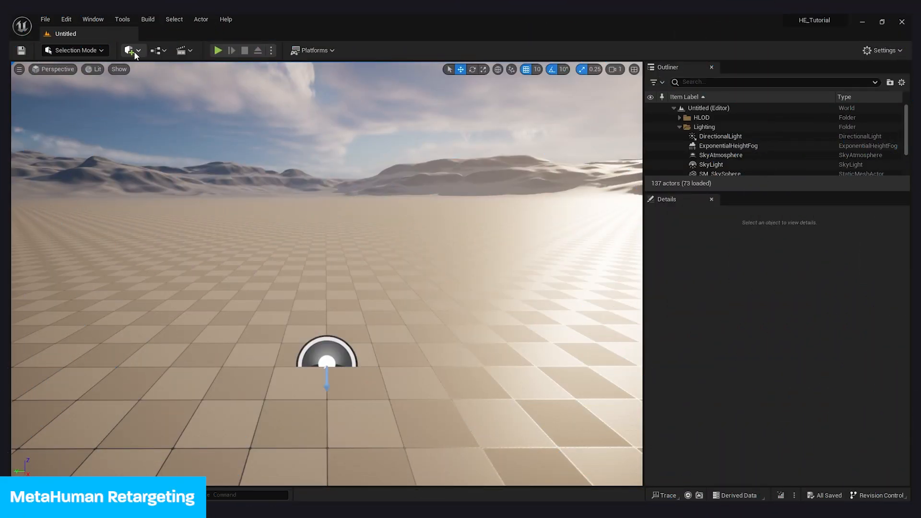
# - Open Quixel Bridge and go to the My MetaHumans collection
pyautogui.click(135, 56)
pyautogui.click(165, 89)
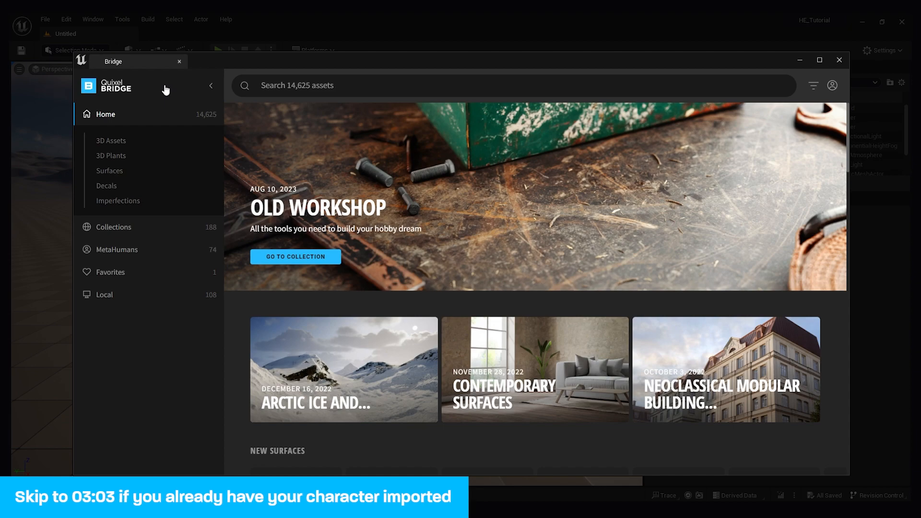
pyautogui.click(141, 253)
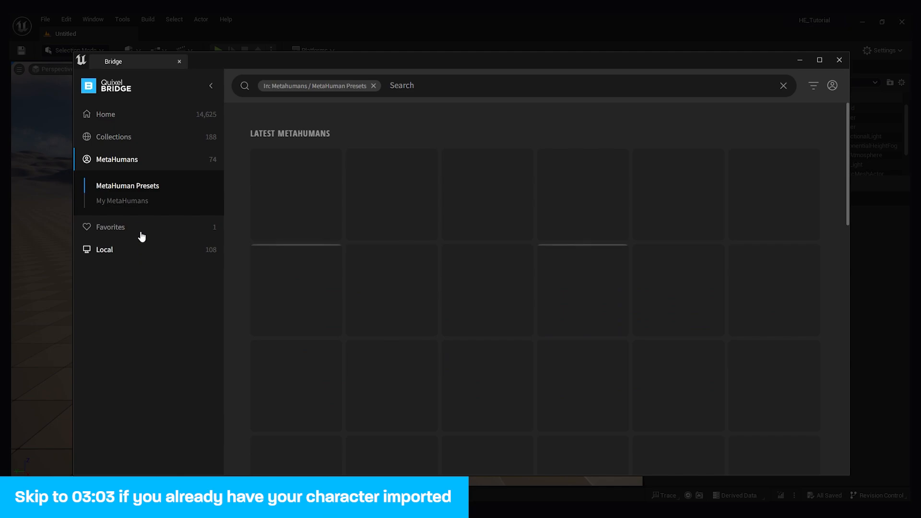
pyautogui.click(127, 202)
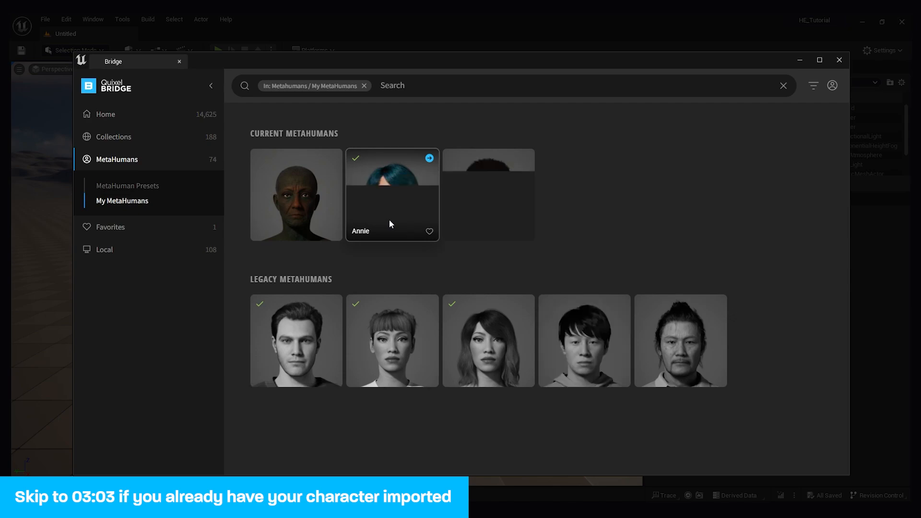
# - Add the Annie MetaHuman to the project at Low Quality and close Bridge
pyautogui.click(390, 221)
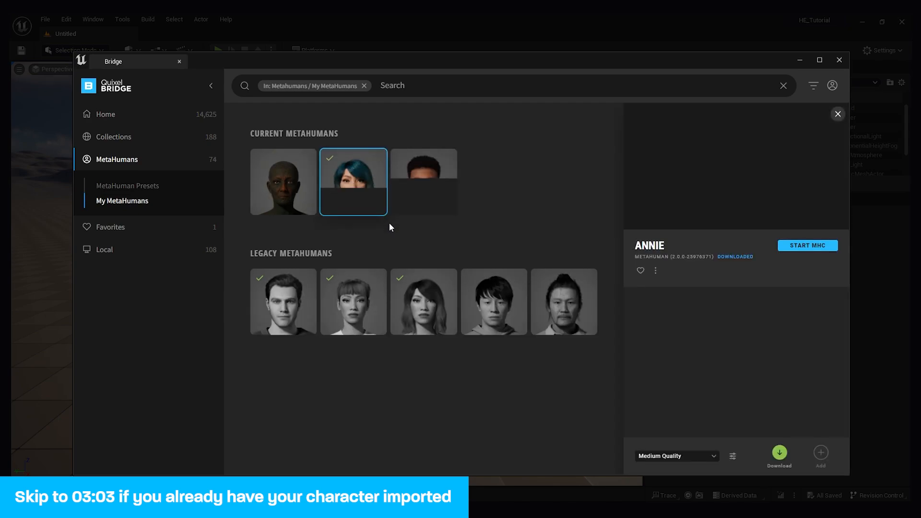
pyautogui.click(697, 456)
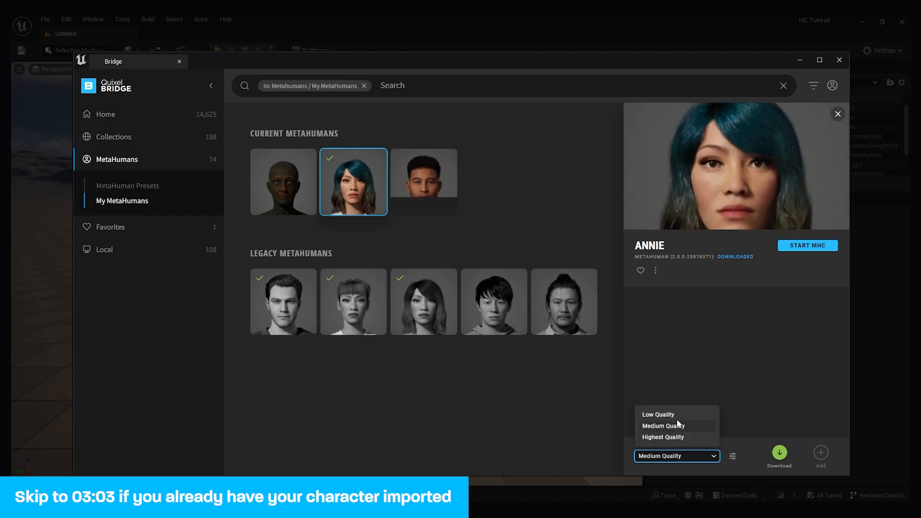
pyautogui.click(676, 416)
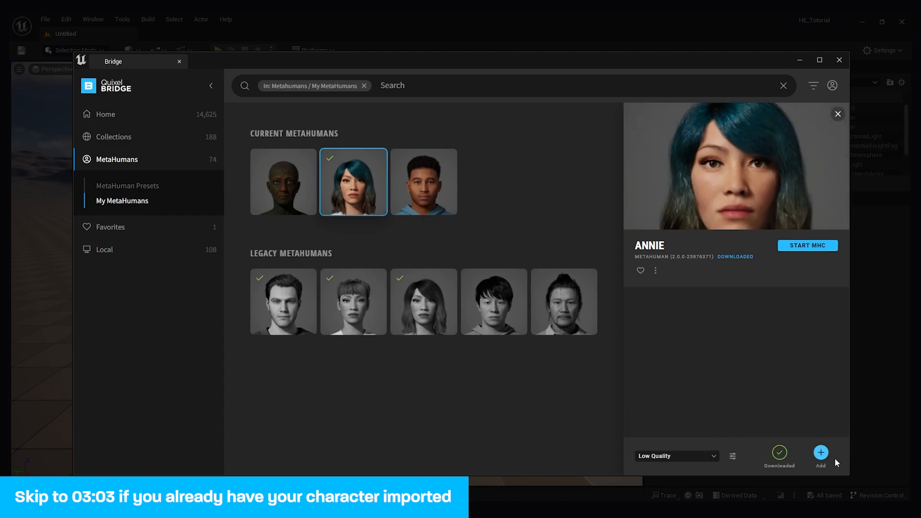
pyautogui.click(821, 454)
pyautogui.click(839, 59)
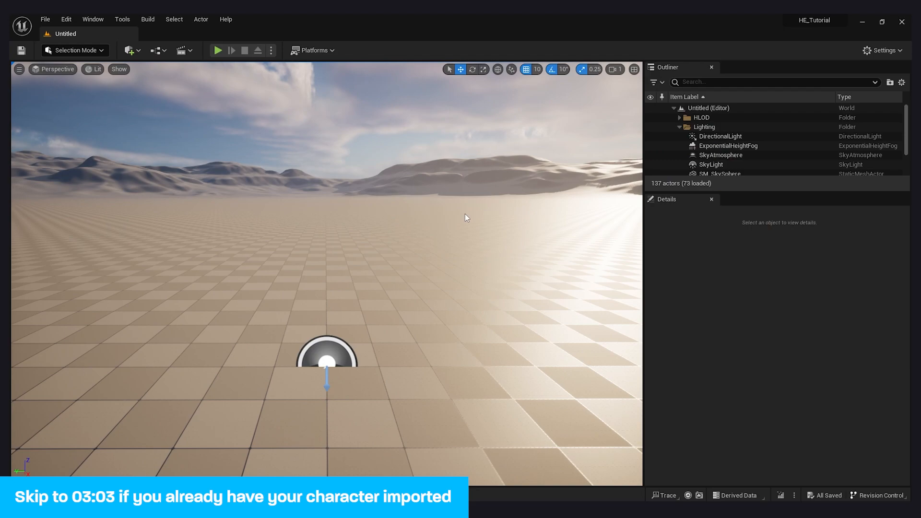
# - Place the BP_Annie blueprint from the MetaHumans/Annie folder in the level at about X -190, Y 0
pyautogui.hotkey('ctrl', 'space')
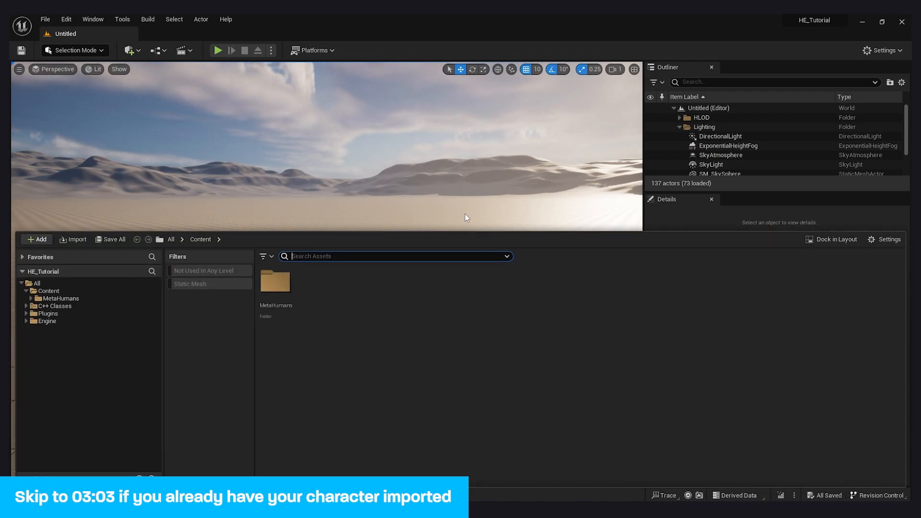
pyautogui.doubleClick(276, 291)
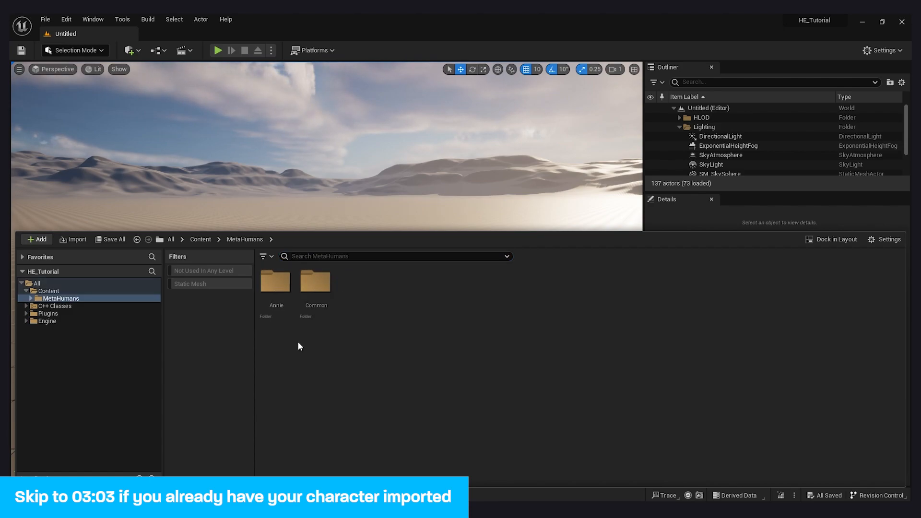
pyautogui.doubleClick(288, 293)
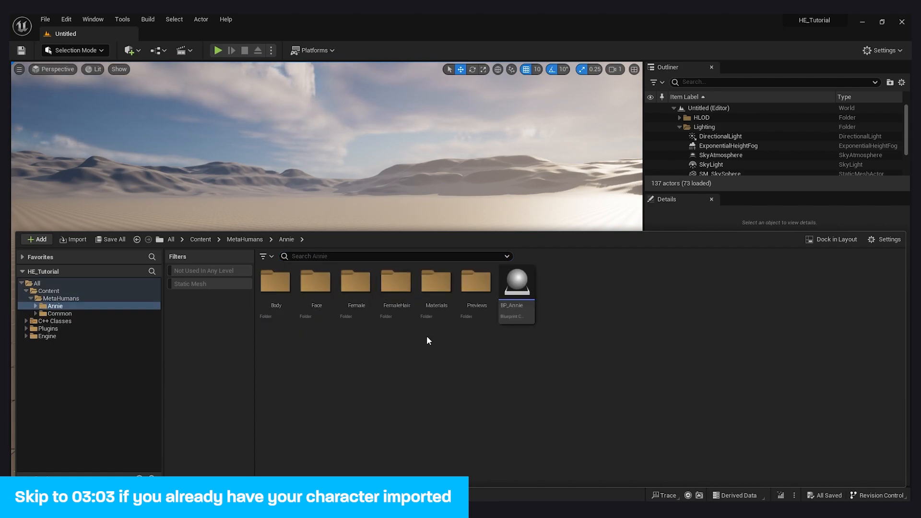
pyautogui.click(519, 302)
pyautogui.moveTo(397, 234); pyautogui.dragTo(390, 378)
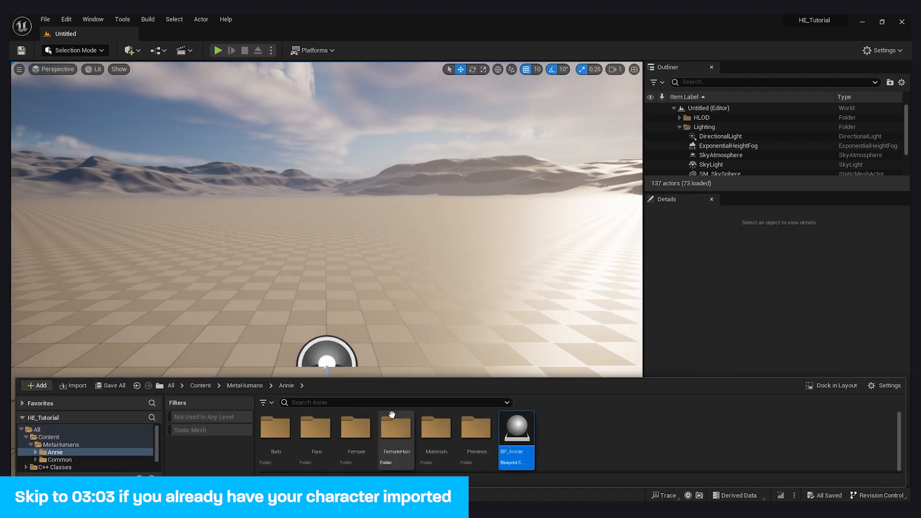
pyautogui.moveTo(517, 436); pyautogui.dragTo(326, 326)
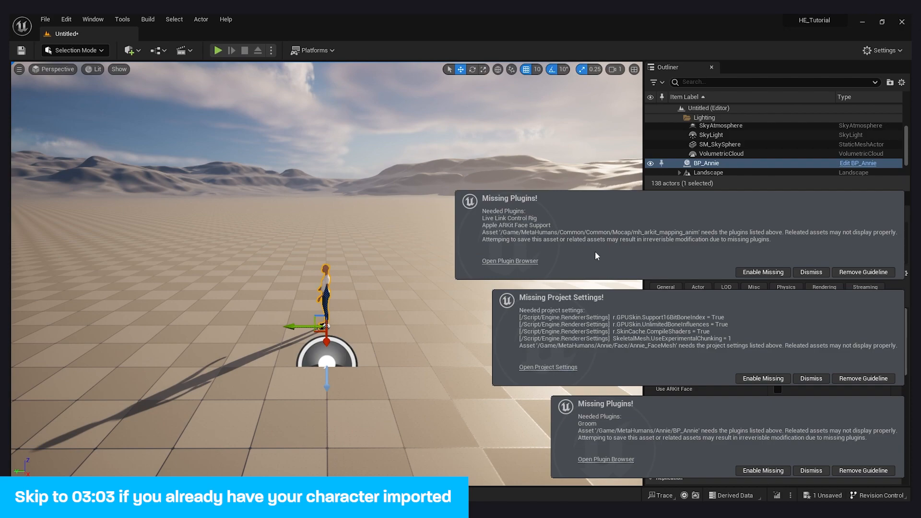
# - Enable all the missing plugins and project settings the MetaHuman needs, and restart the editor
pyautogui.click(767, 272)
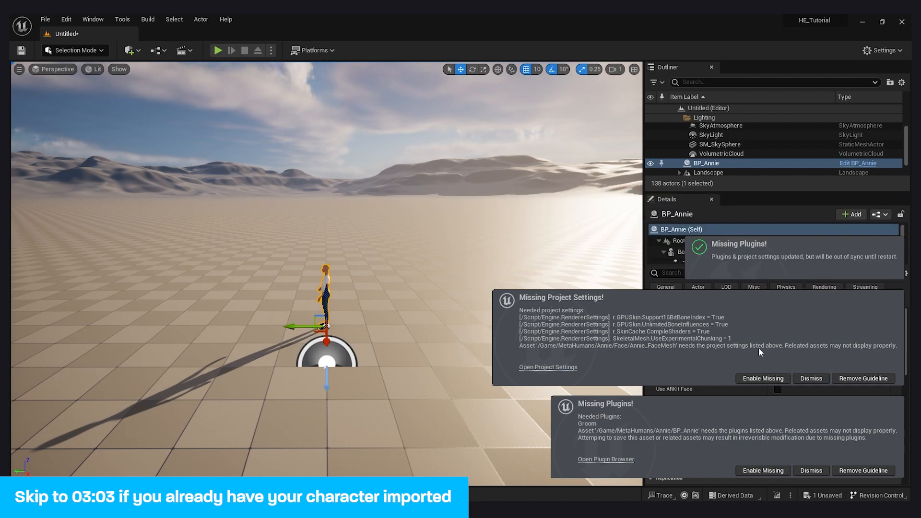
pyautogui.click(763, 378)
pyautogui.click(771, 471)
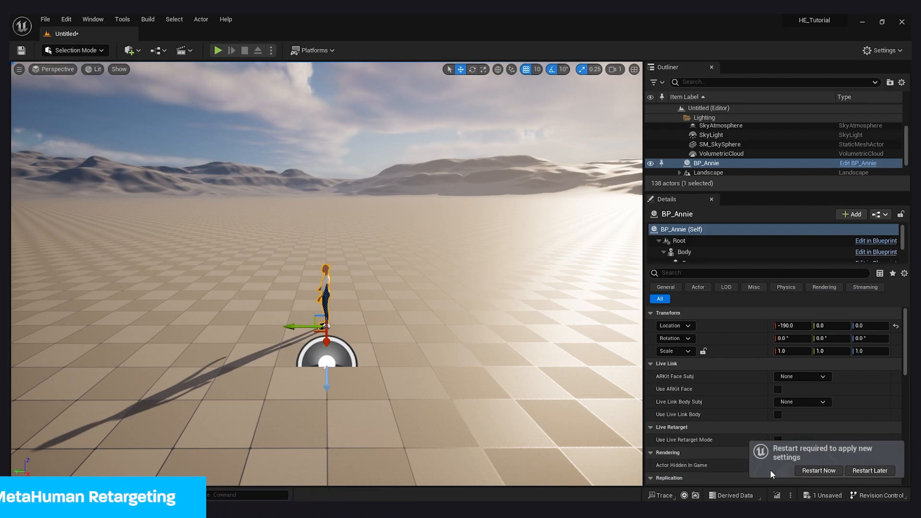
pyautogui.click(819, 470)
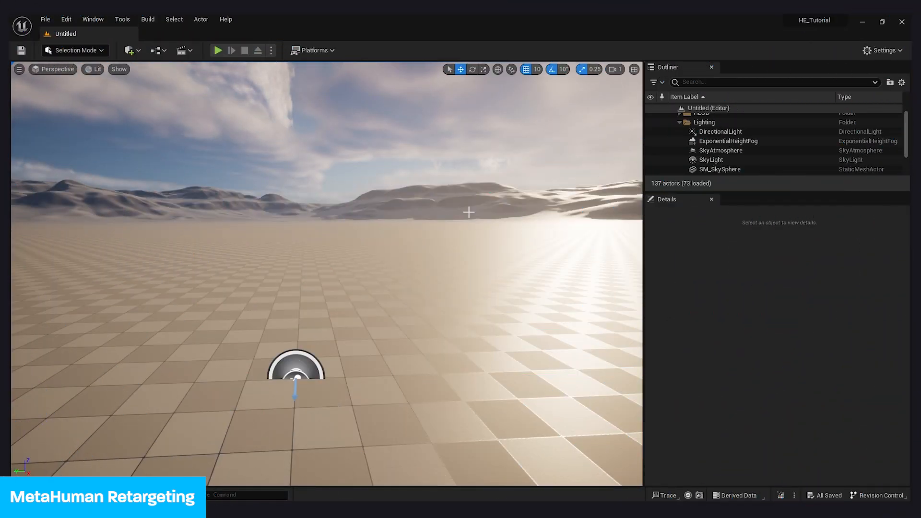
# - Place BP_Annie in the level again at about X -260, Y -20 and face the character from the front
pyautogui.hotkey('ctrl', 'space')
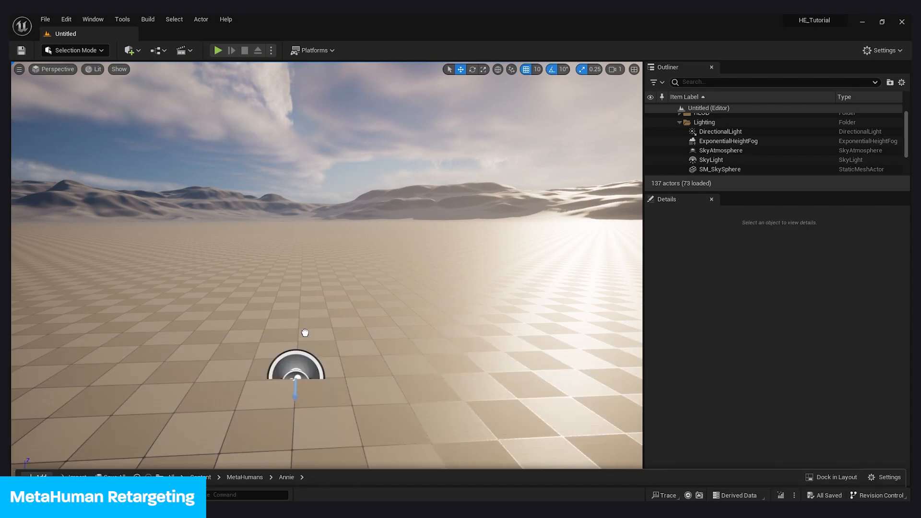
pyautogui.moveTo(305, 333); pyautogui.dragTo(305, 332)
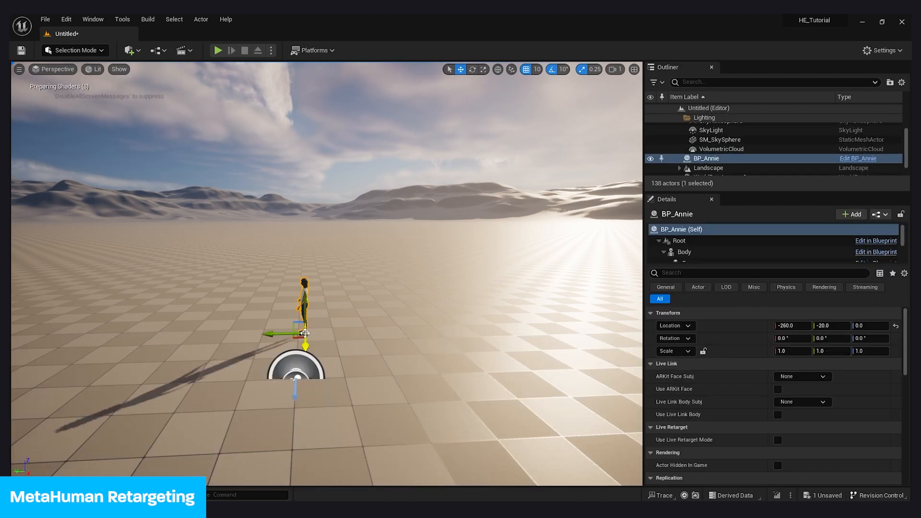
pyautogui.press('a')
pyautogui.moveTo(305, 332); pyautogui.dragTo(462, 332, button='right')
pyautogui.moveTo(305, 332); pyautogui.dragTo(287, 295, button='middle')
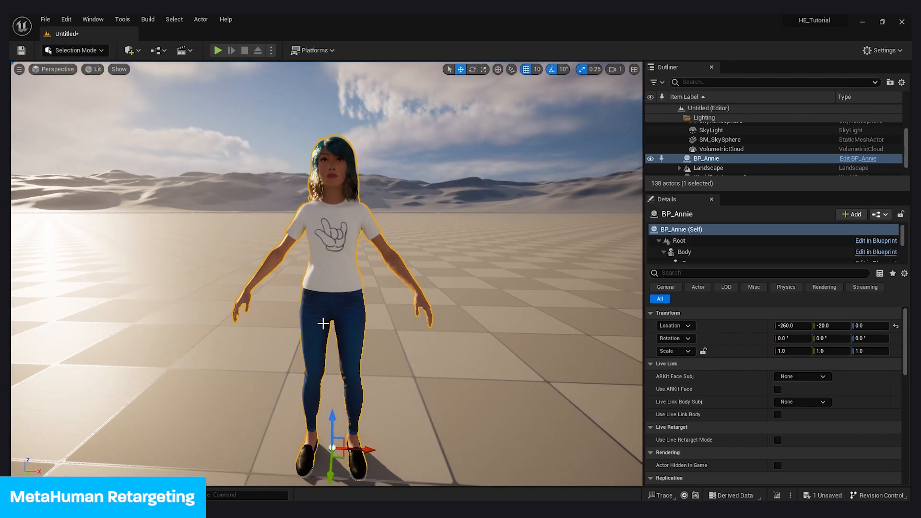
pyautogui.click(445, 178)
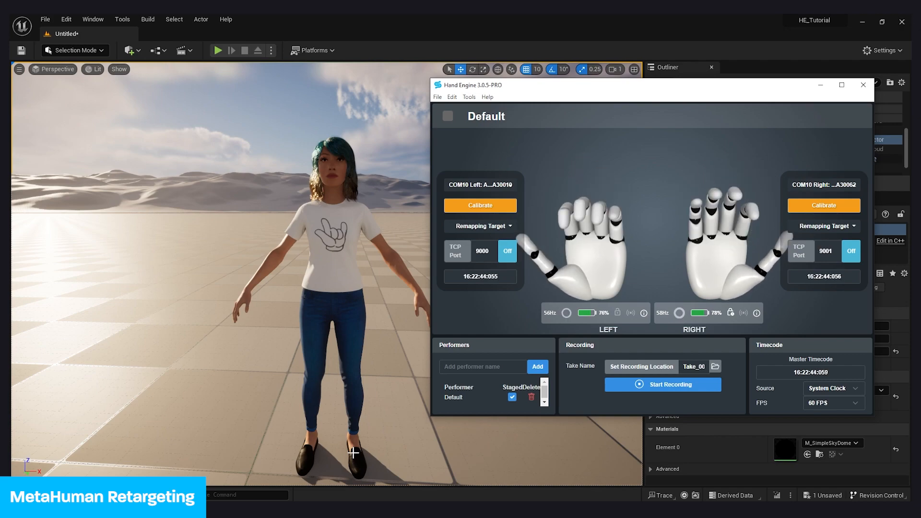
# - Minimise Hand Engine, add a HandEngine source with address 127.0.0.1 in Live Link, and close the Live Link window
pyautogui.click(821, 85)
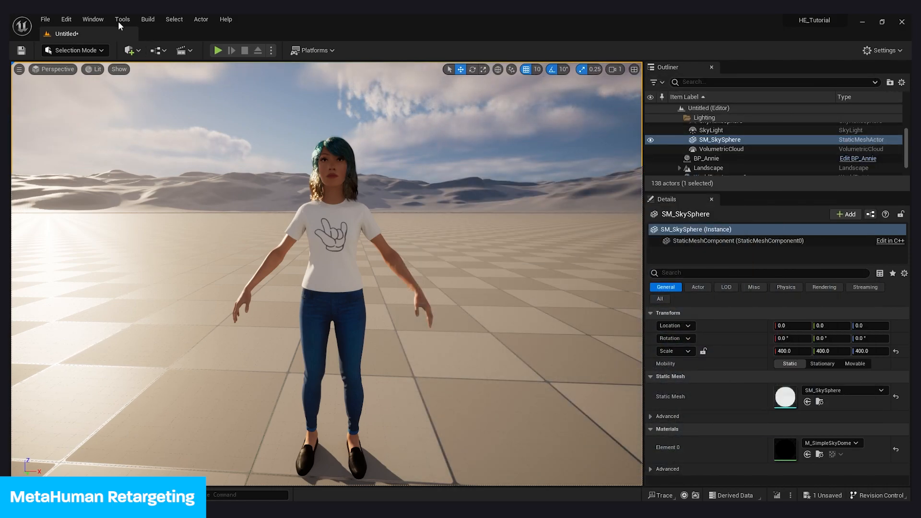
pyautogui.click(93, 19)
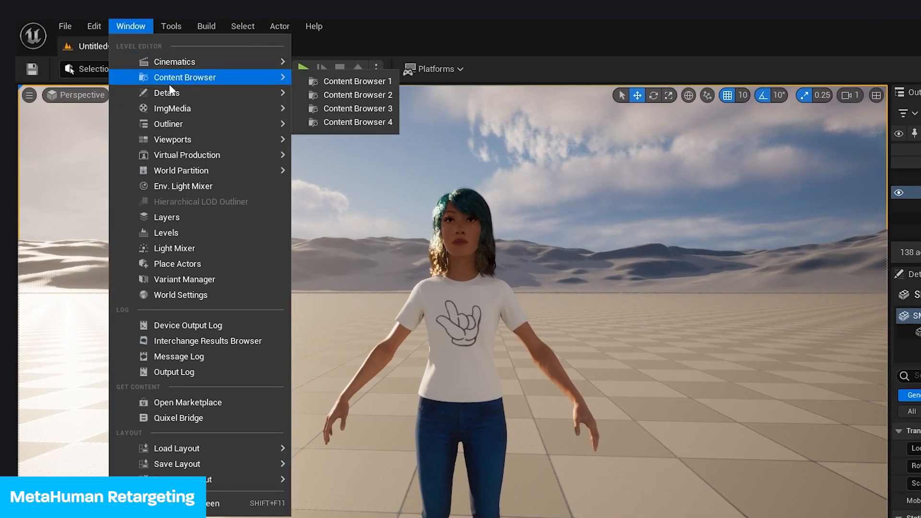
pyautogui.moveTo(147, 118)
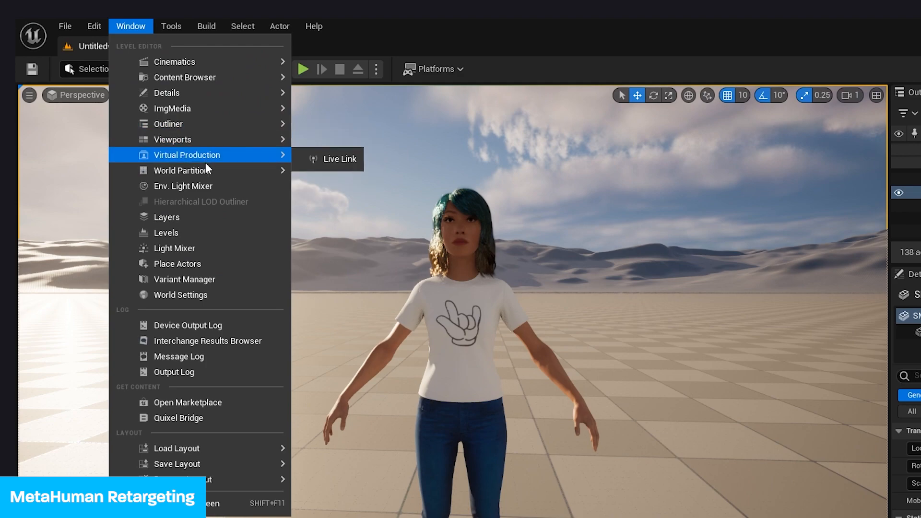
pyautogui.click(316, 159)
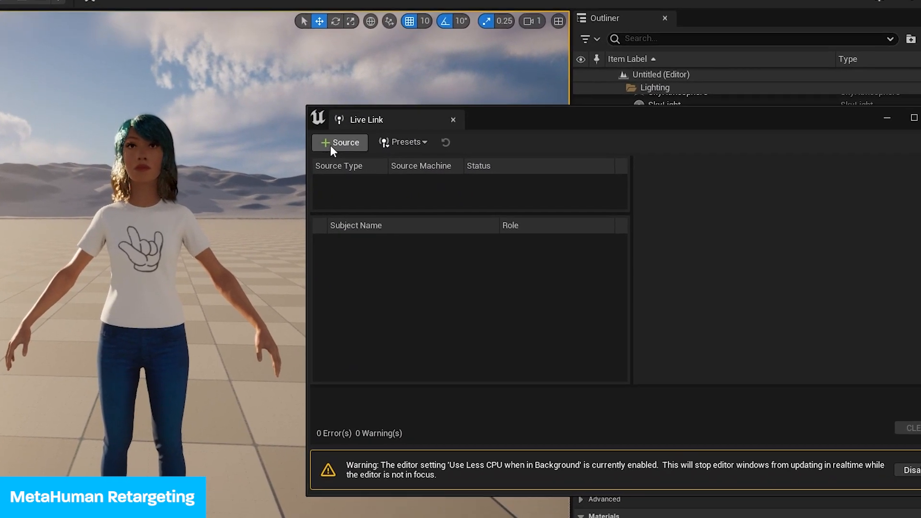
pyautogui.click(575, 197)
pyautogui.moveTo(610, 228)
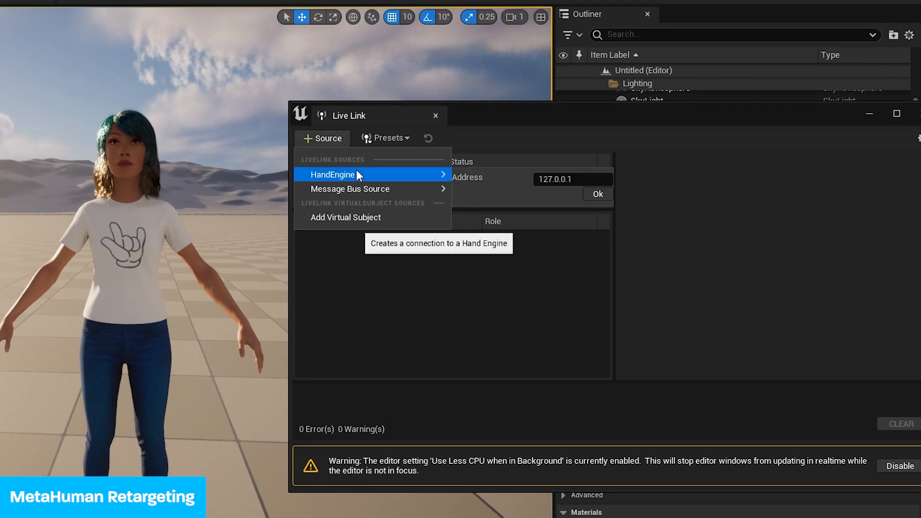
pyautogui.click(597, 194)
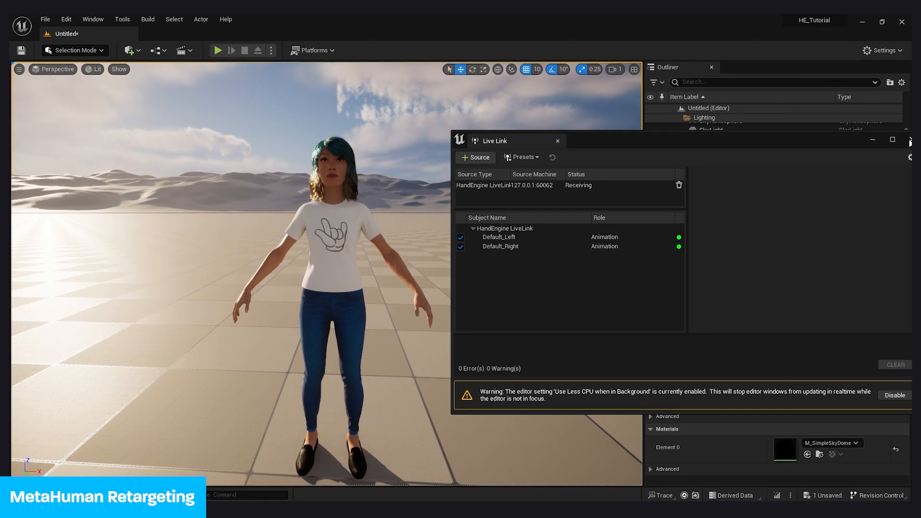
pyautogui.click(910, 140)
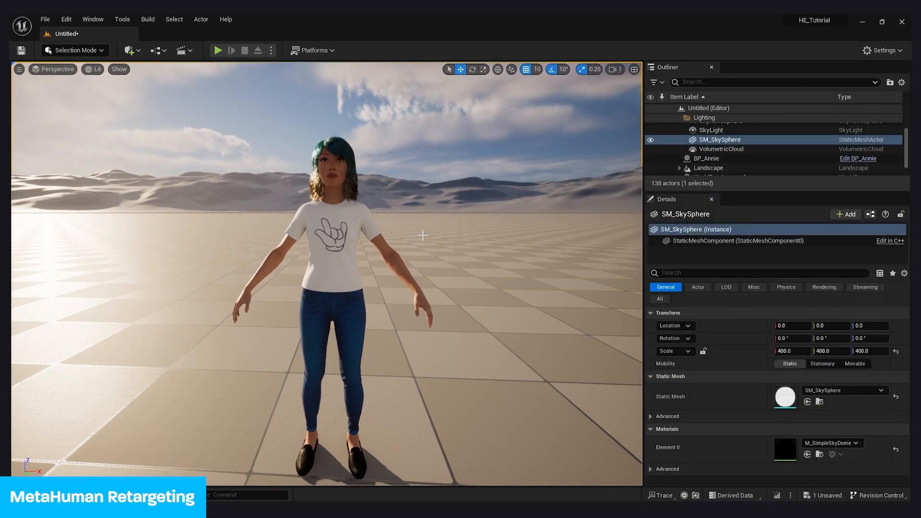
# - Open the BP_Annie character's blueprint for editing and select its Body component
pyautogui.click(335, 246)
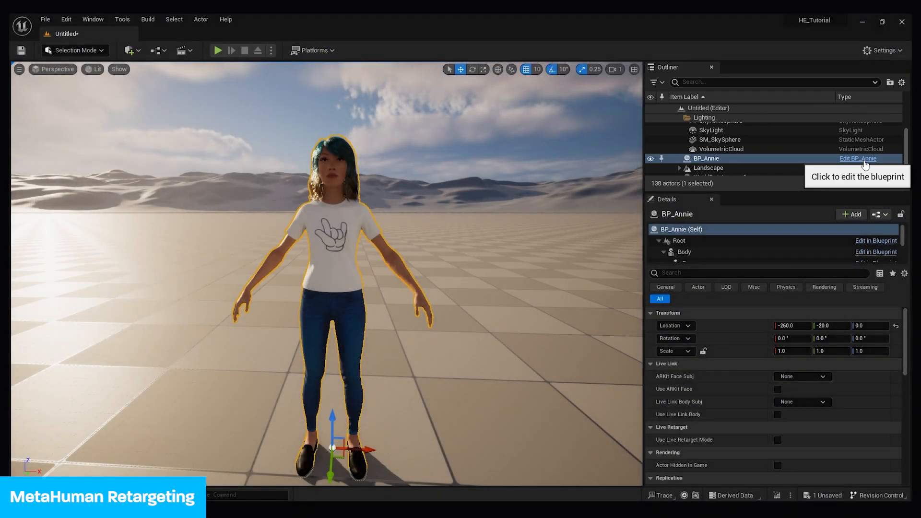
pyautogui.click(864, 162)
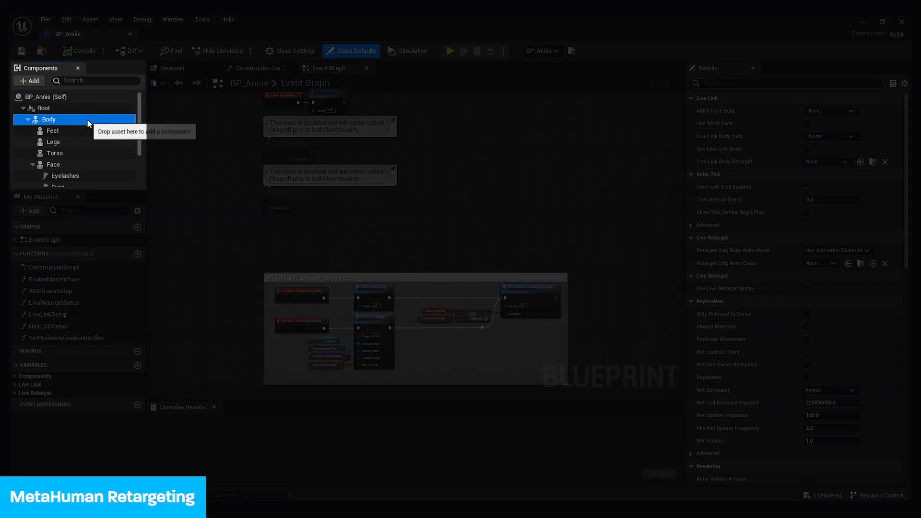
pyautogui.click(87, 123)
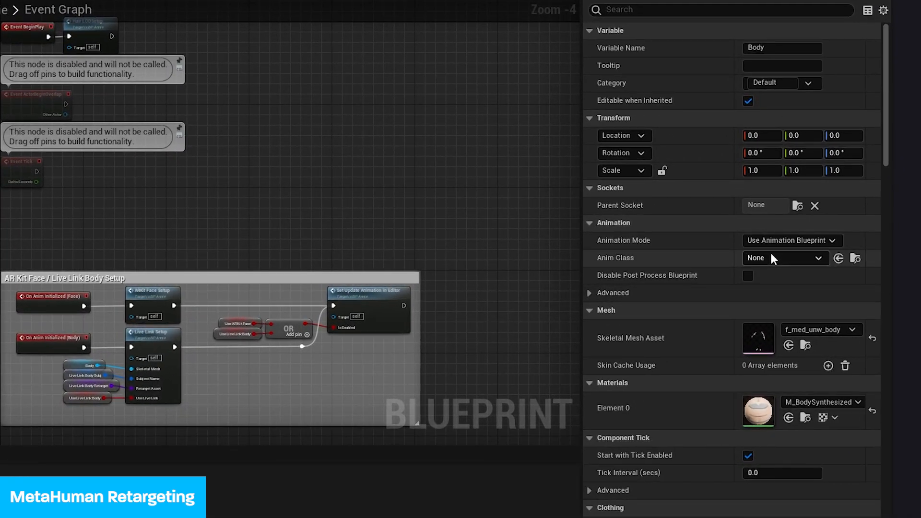
# - Set the Body component's Anim Class to the HandEngine_Rig_Example_MH_FeMeNo animation blueprint, and compile and save BP_Annie
pyautogui.click(771, 261)
pyautogui.write('hand')
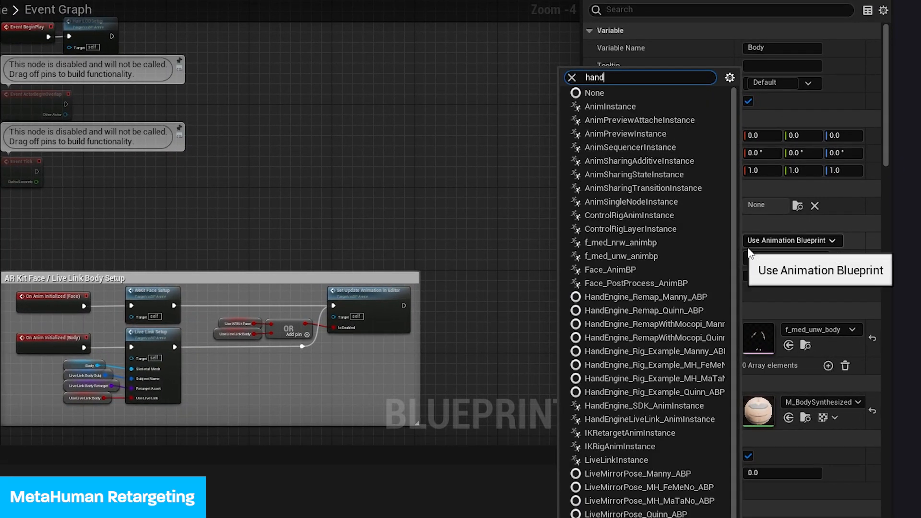
pyautogui.write('engine')
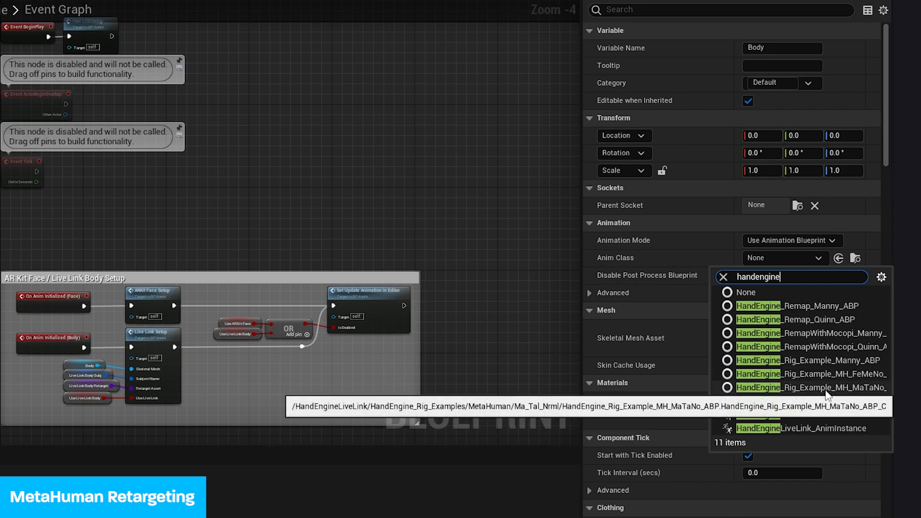
pyautogui.click(840, 379)
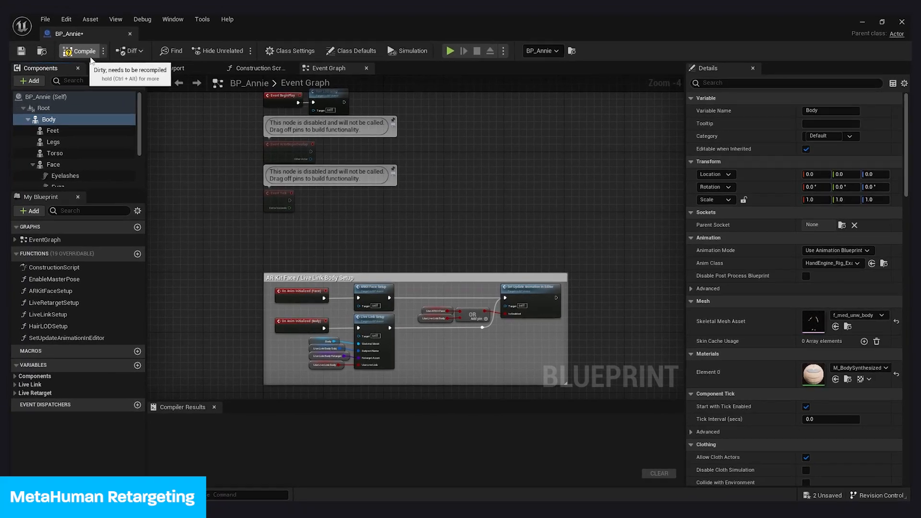
pyautogui.click(20, 52)
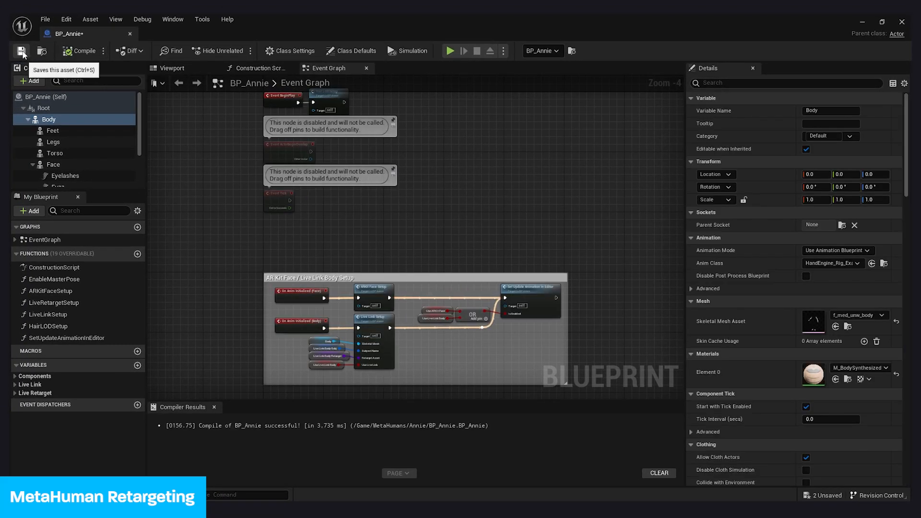
pyautogui.click(863, 21)
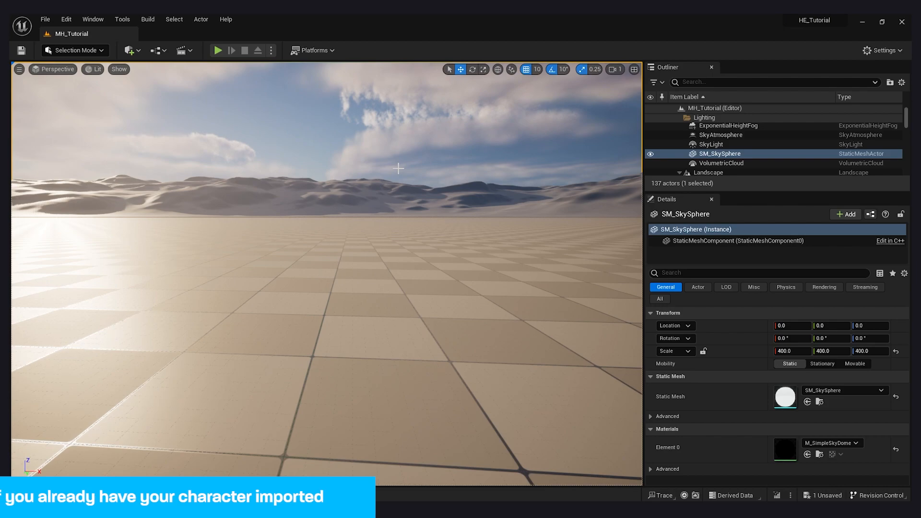
# - Add the Third Person blueprint content pack to the project and close the content windows
pyautogui.hotkey('ctrl', 'space')
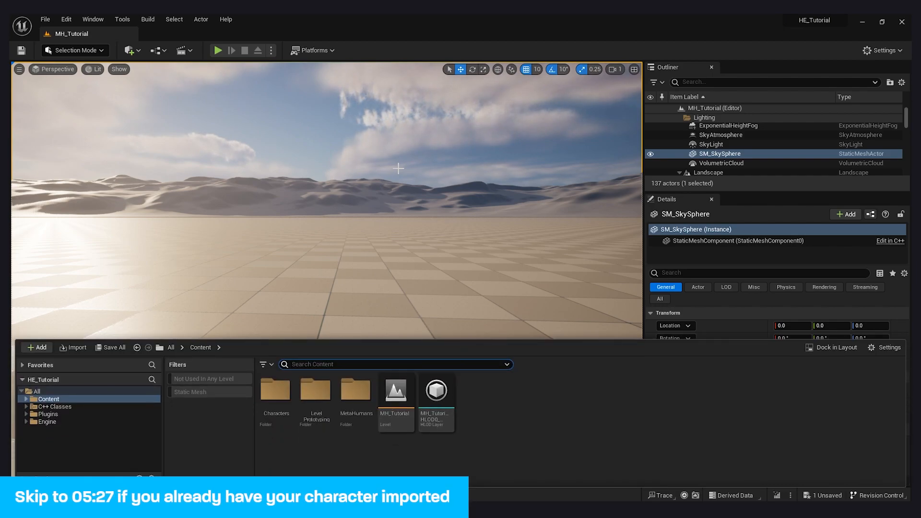
pyautogui.rightClick(531, 404)
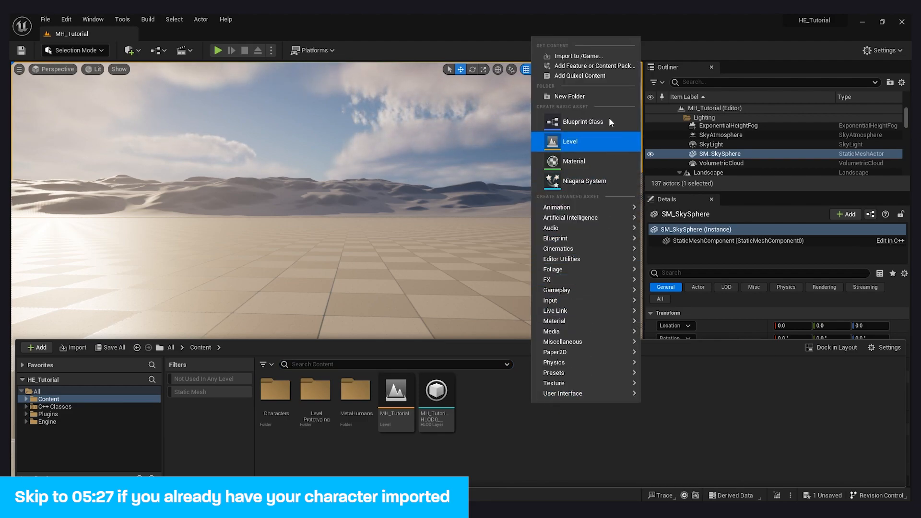
pyautogui.click(597, 67)
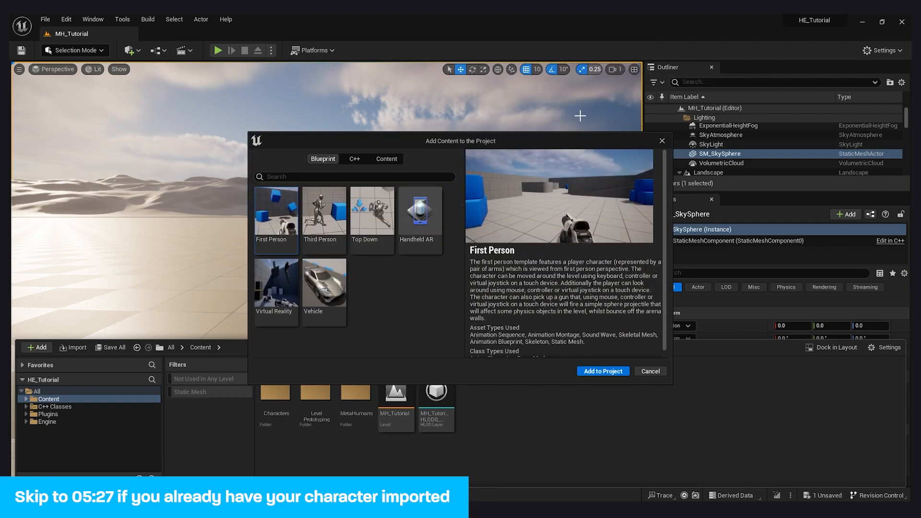
pyautogui.click(320, 221)
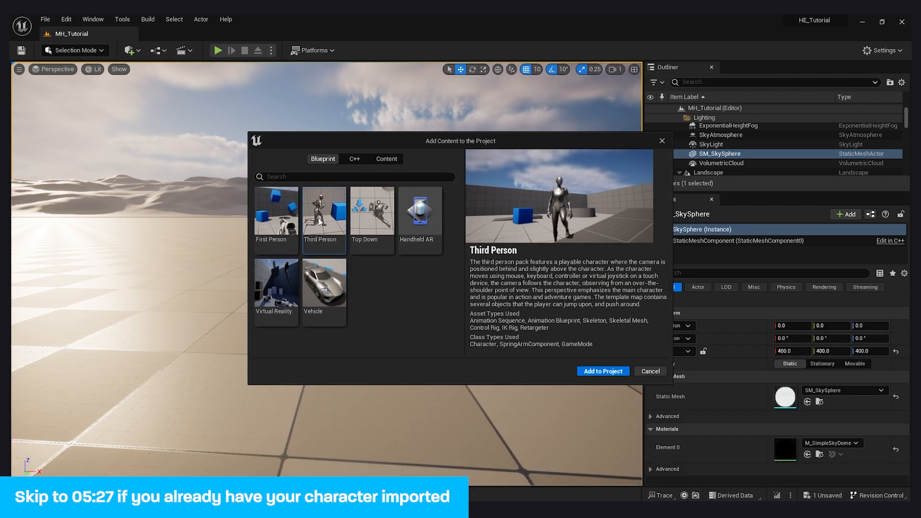
pyautogui.click(590, 372)
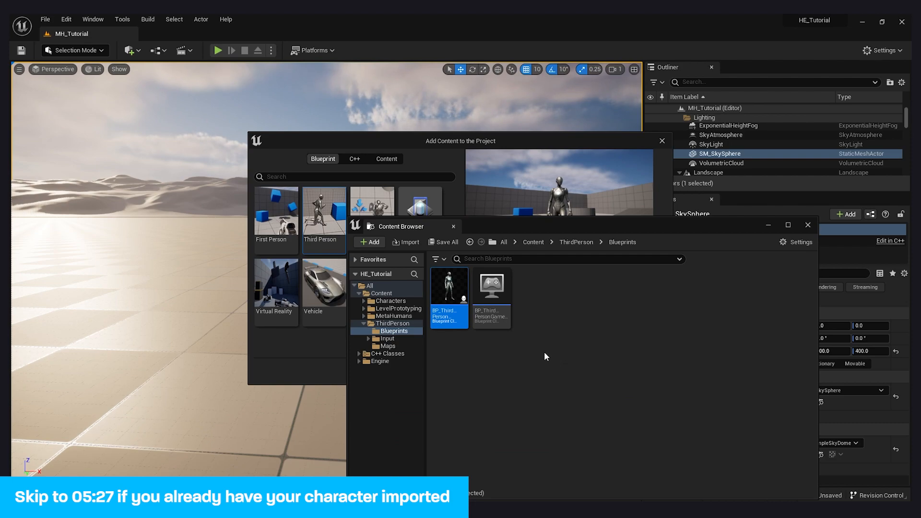
pyautogui.click(808, 225)
pyautogui.click(662, 141)
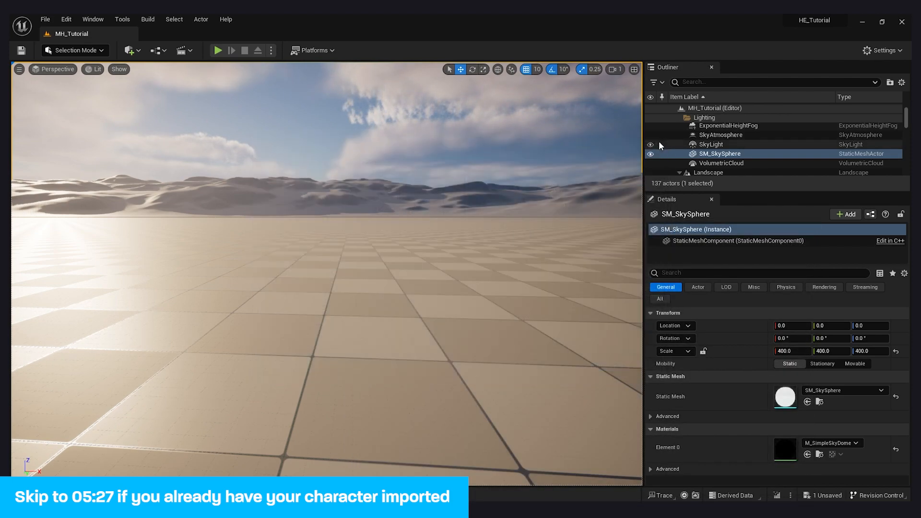
# - Browse the project content to the Characters/Mannequins/Meshes folder and look at the mannequin meshes
pyautogui.hotkey('ctrl', 'space')
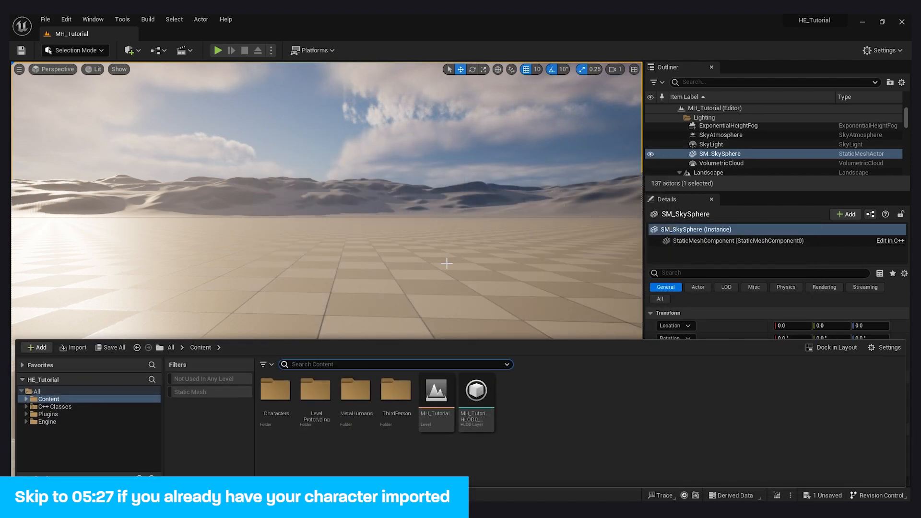
pyautogui.doubleClick(396, 391)
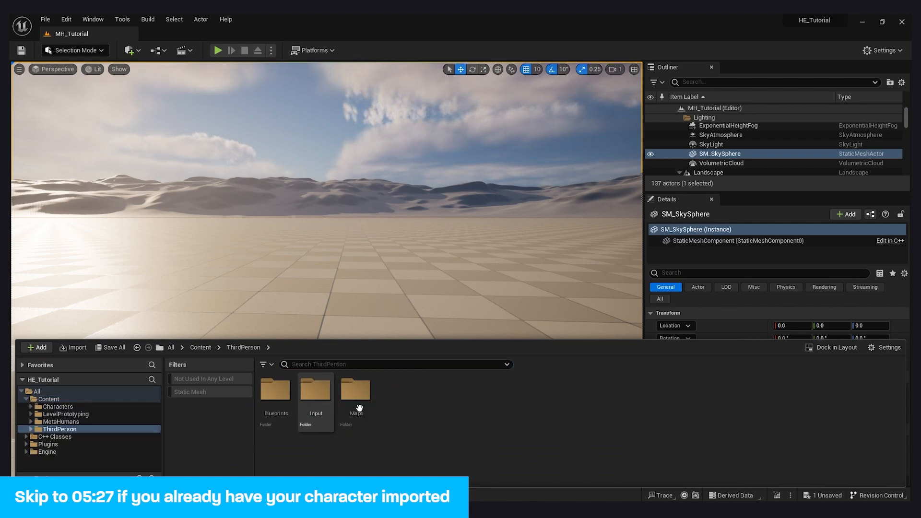
pyautogui.click(57, 406)
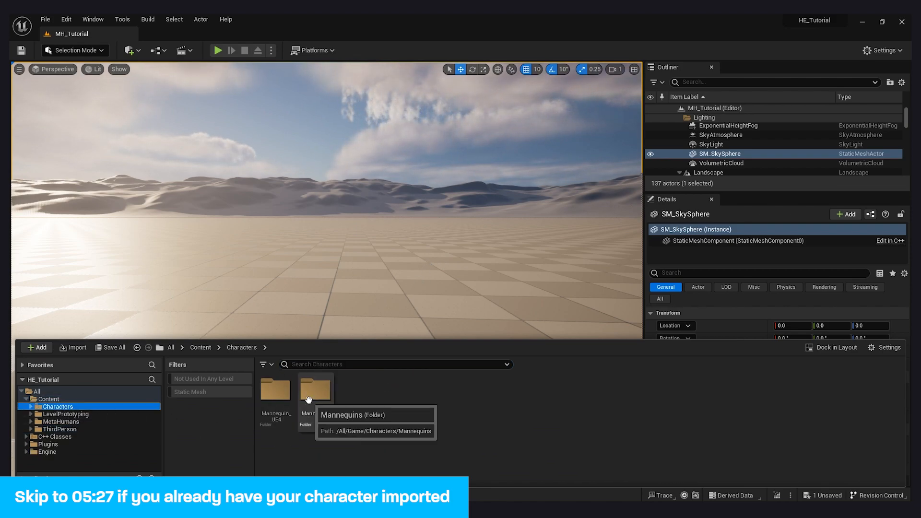
pyautogui.doubleClick(315, 389)
pyautogui.doubleClick(355, 390)
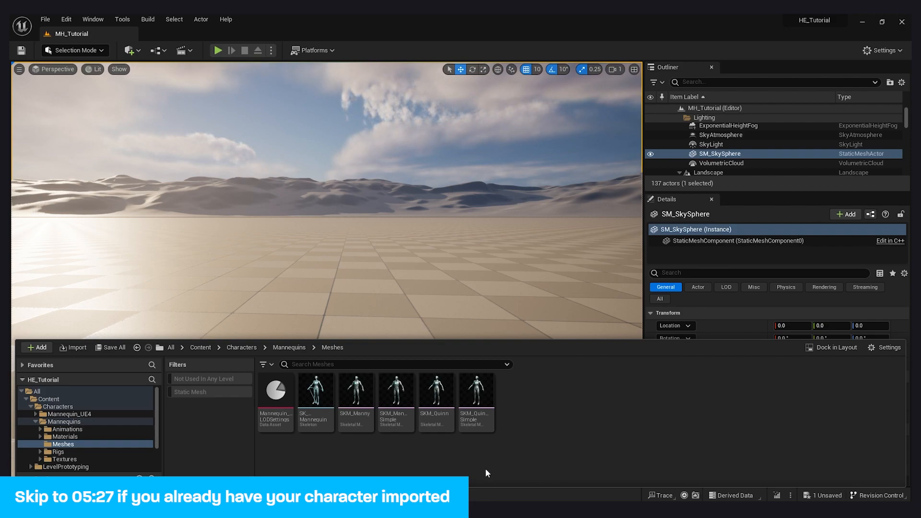
# - Open the HandEngine_Rig_Example_Manny blueprint from the HandEngineLiveLink plugin's HandEngine_Rig_Examples/Manny folder
pyautogui.click(28, 400)
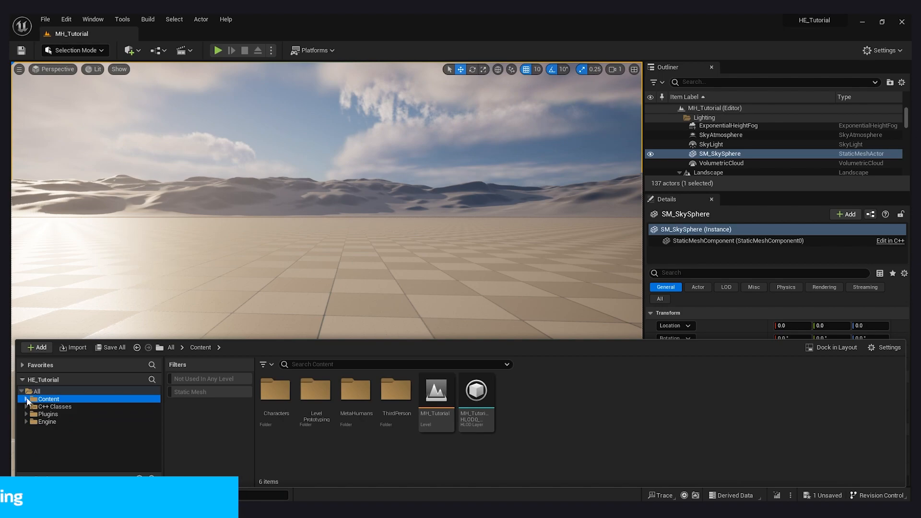
pyautogui.click(79, 412)
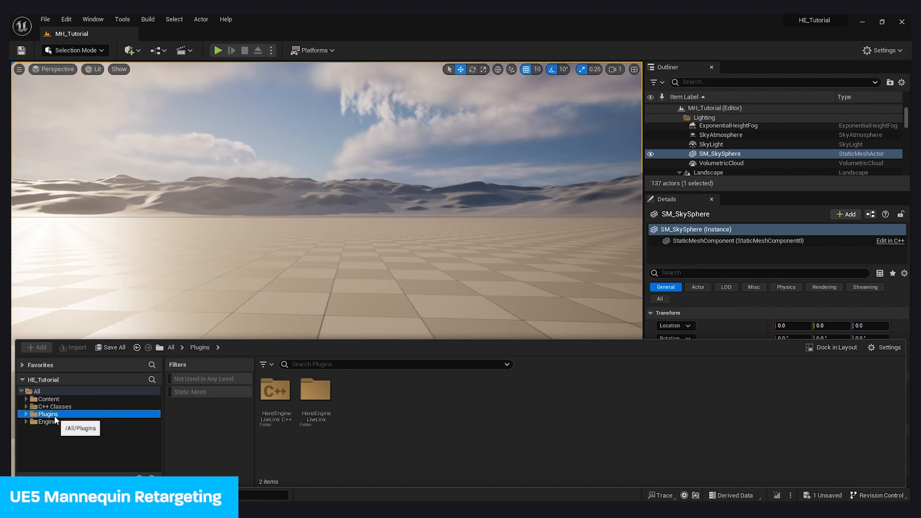
pyautogui.doubleClick(316, 392)
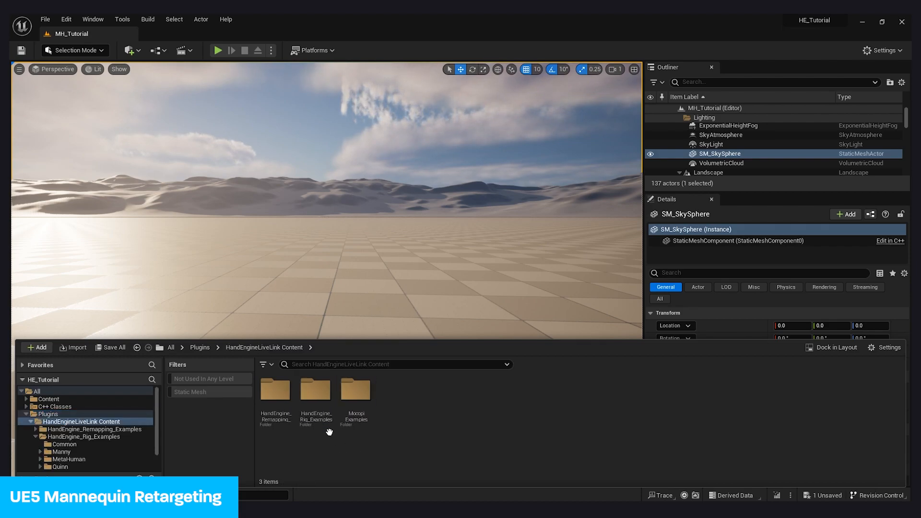
pyautogui.doubleClick(315, 391)
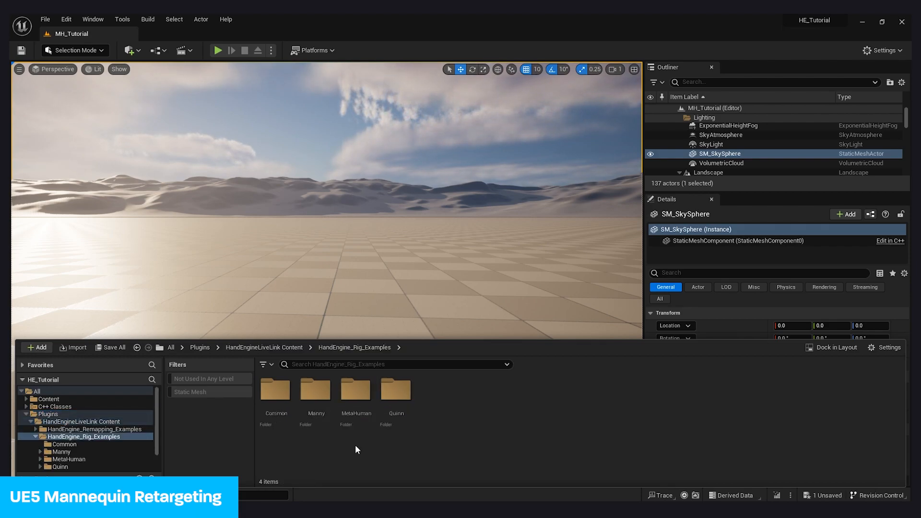
pyautogui.click(316, 393)
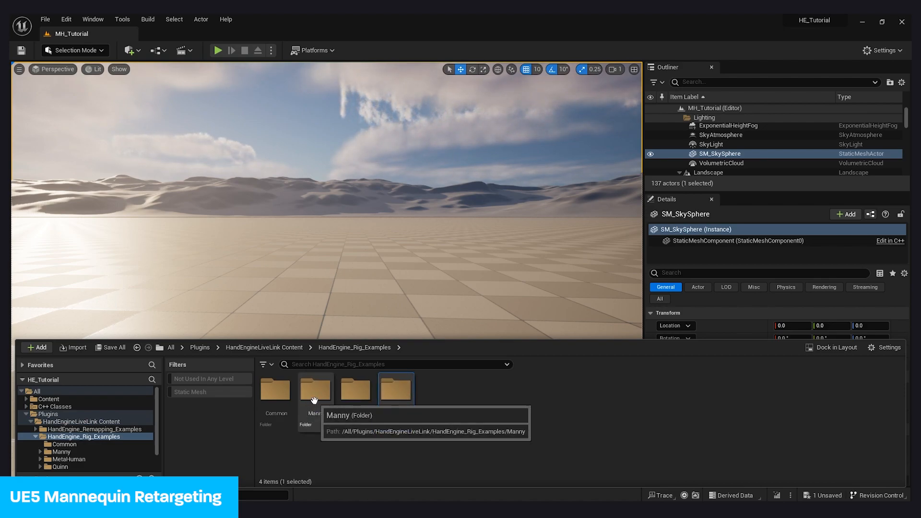
pyautogui.doubleClick(314, 396)
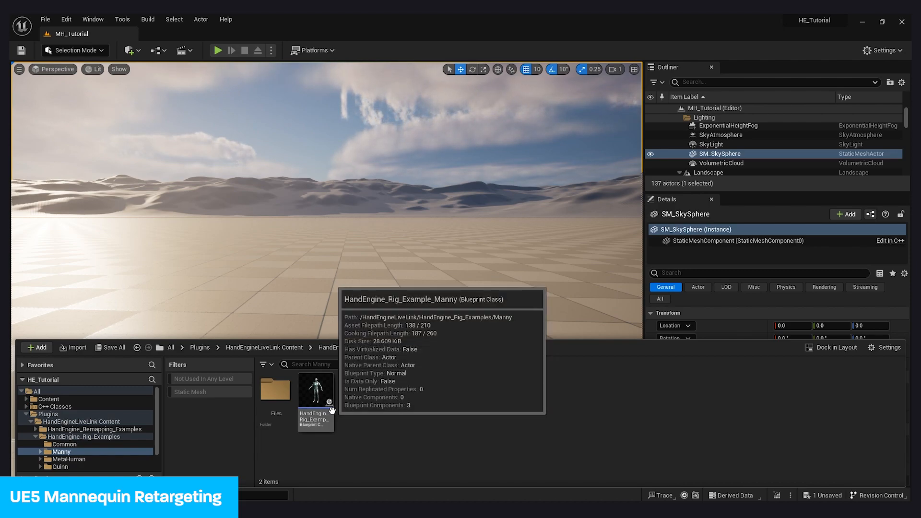
pyautogui.doubleClick(321, 406)
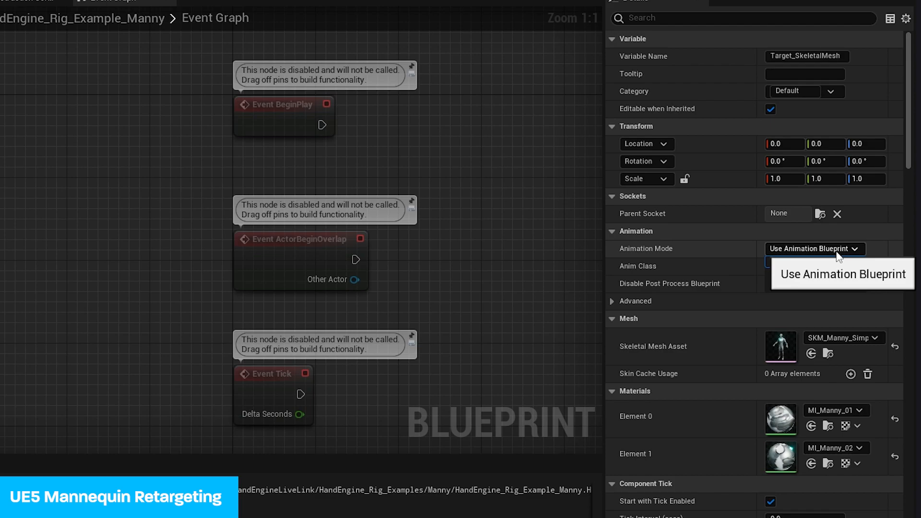
# - Set Target_SkeletalMesh to Use Animation Blueprint with HandEngine_Rig_Example_Manny_ABP as its Anim Class
pyautogui.click(836, 251)
pyautogui.click(831, 262)
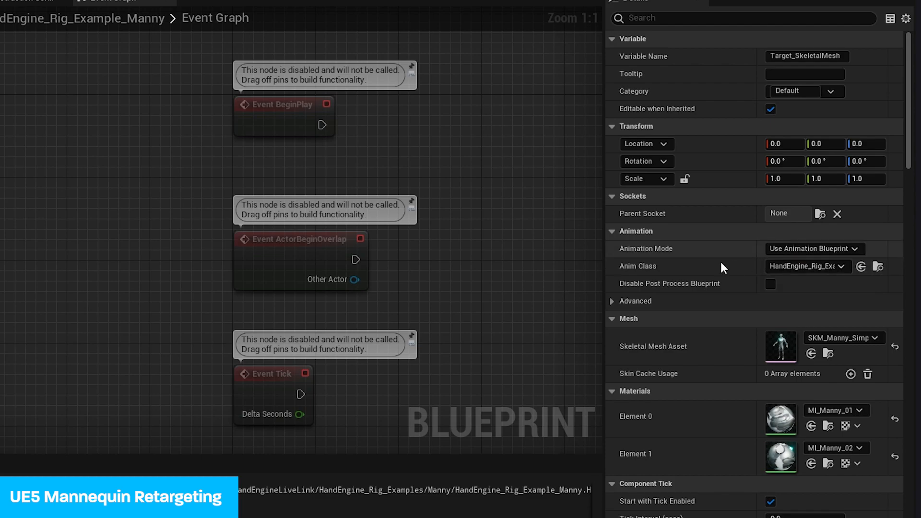
pyautogui.click(805, 268)
pyautogui.write('handengine')
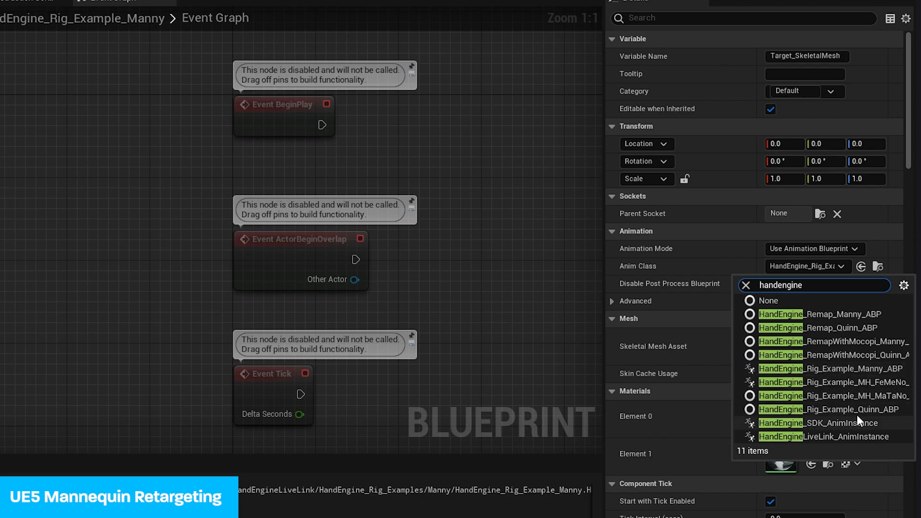
pyautogui.click(886, 370)
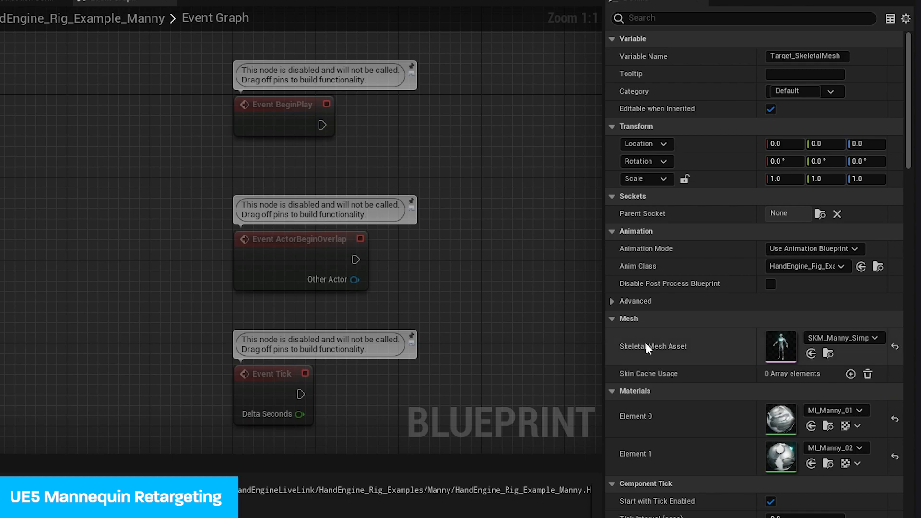
# - Set the Skeletal Mesh Asset to SKM_Manny_Simple, compile and save the Manny blueprint, and return to the level
pyautogui.click(871, 339)
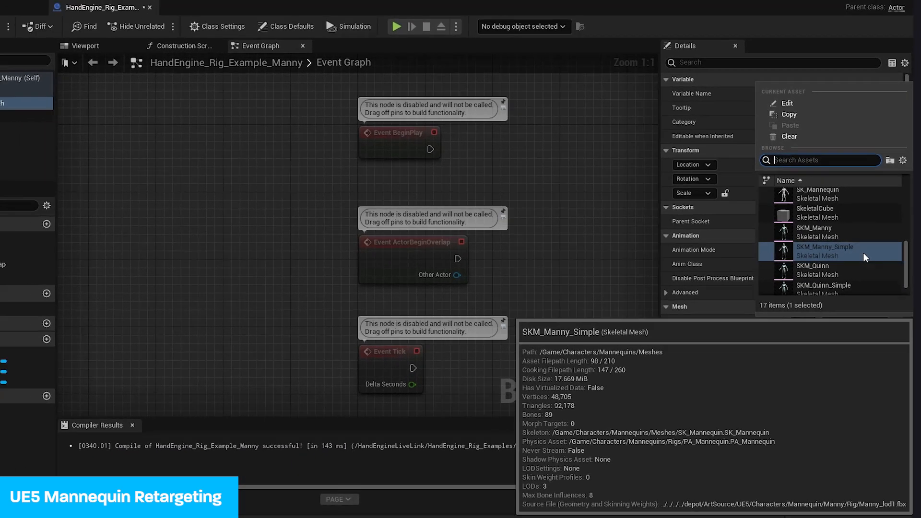
pyautogui.click(856, 253)
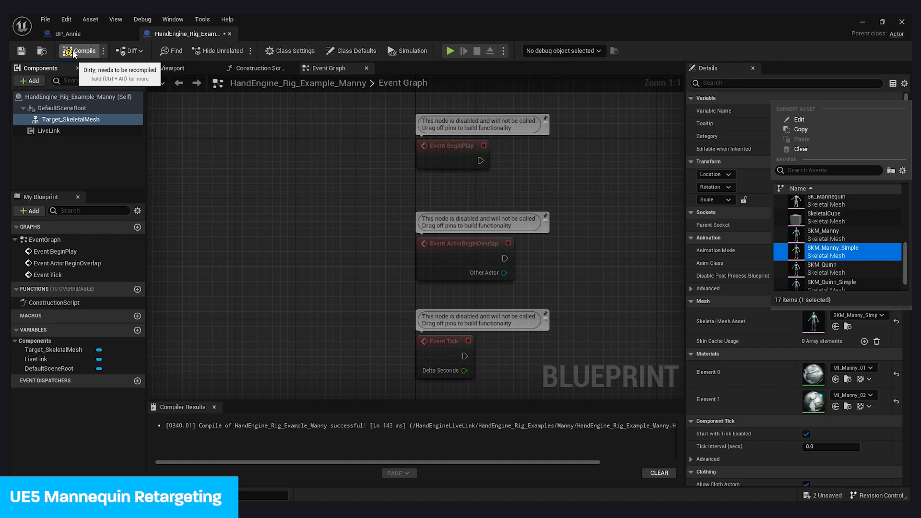
pyautogui.click(748, 320)
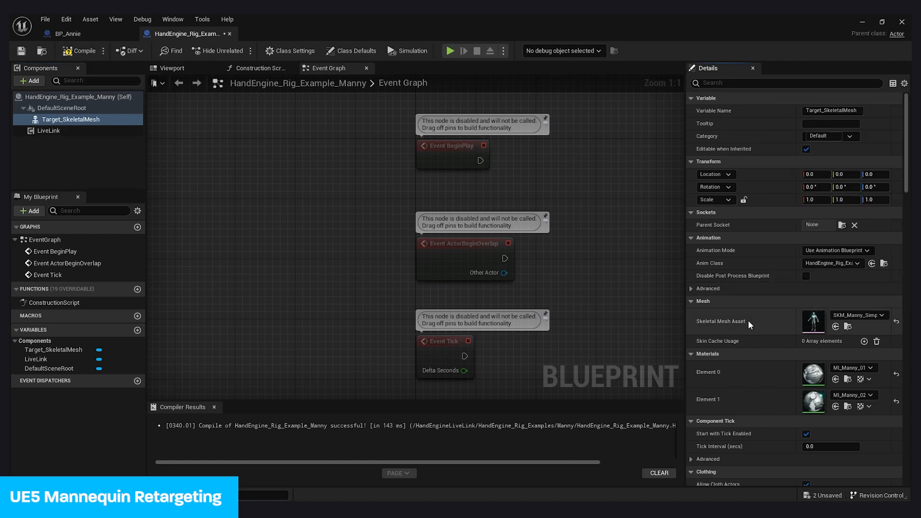
pyautogui.click(84, 51)
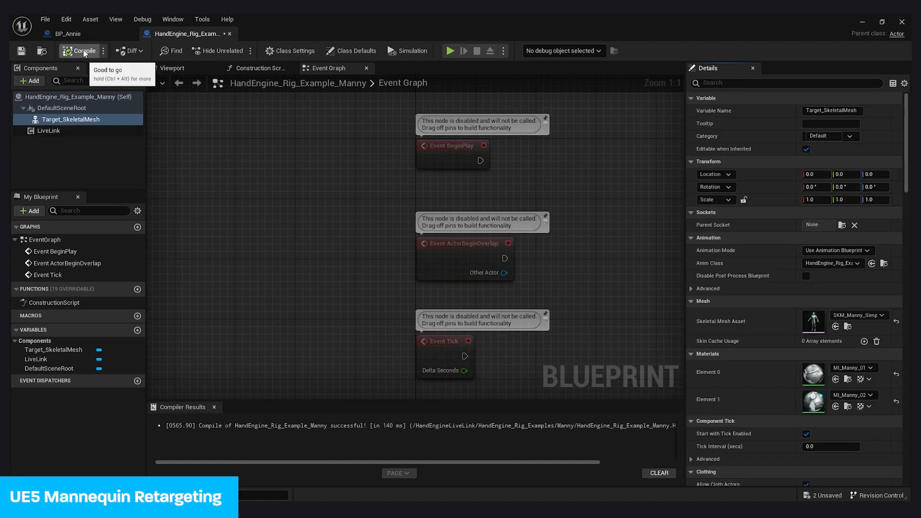
pyautogui.click(27, 55)
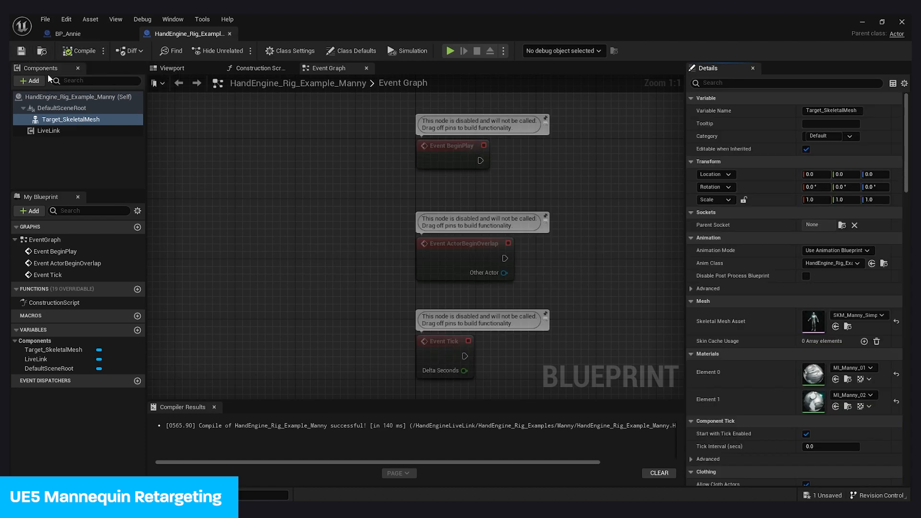
pyautogui.click(862, 22)
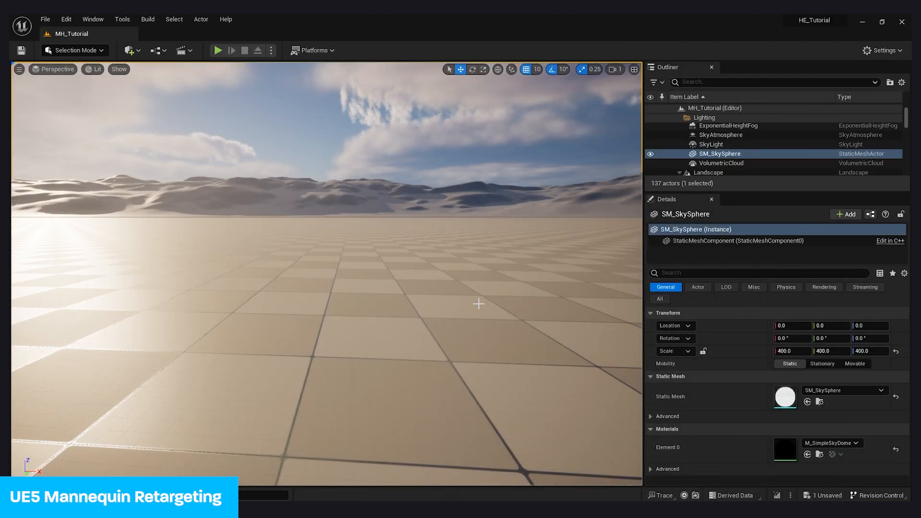
# - Place the HandEngine_Rig_Example_Manny blueprint in the level at about X -250, Y -270
pyautogui.hotkey('ctrl', 'space')
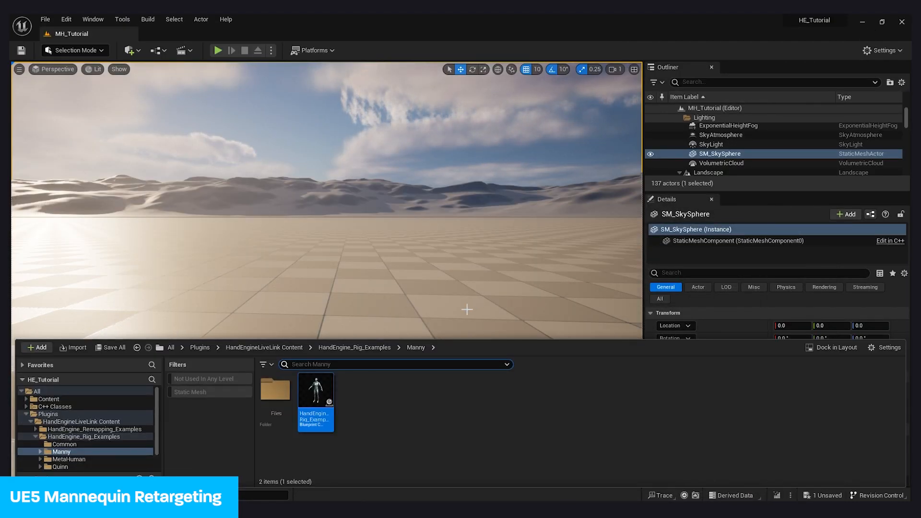
pyautogui.moveTo(316, 393); pyautogui.dragTo(378, 328)
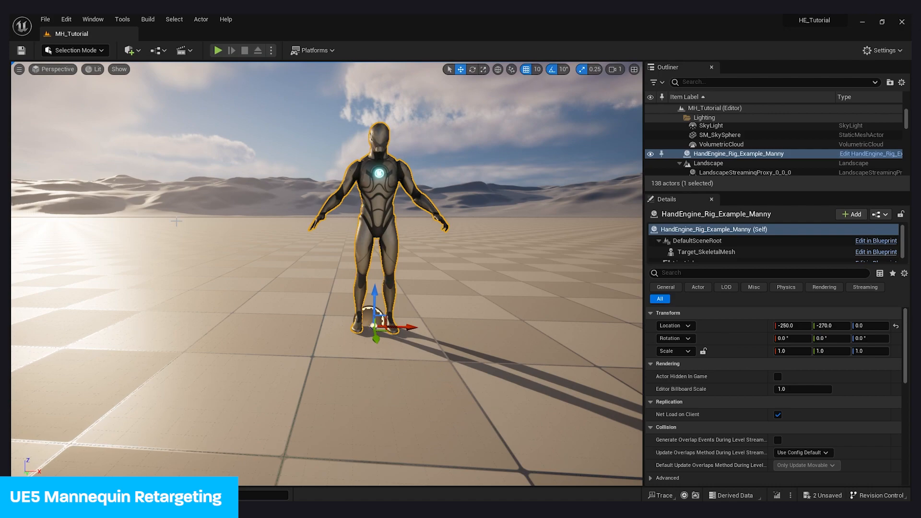
# - Check the HandEngine source's status in Live Link, close the window, and play the level to preview Manny
pyautogui.click(97, 20)
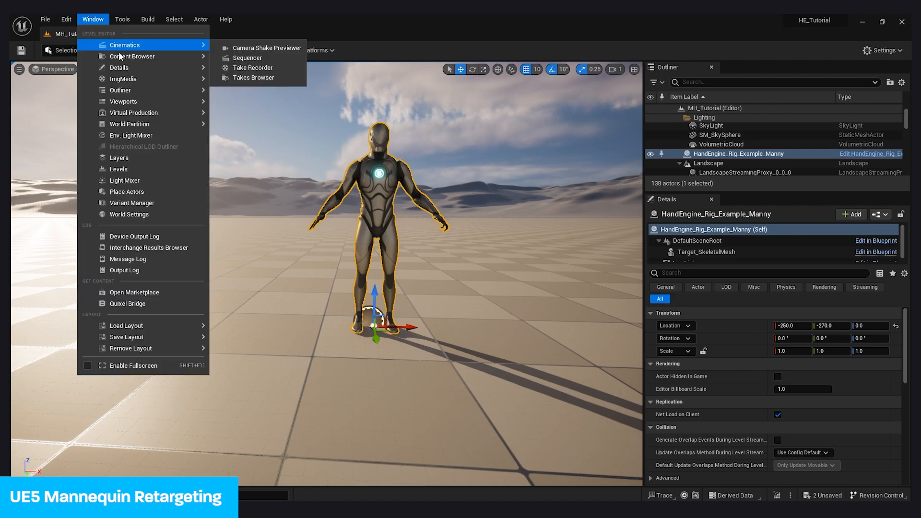
pyautogui.moveTo(194, 117)
pyautogui.click(222, 117)
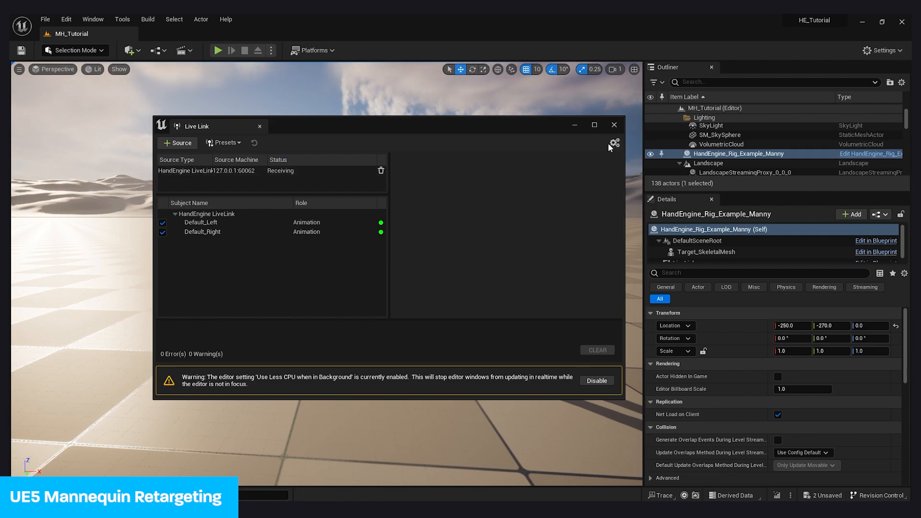
pyautogui.click(614, 126)
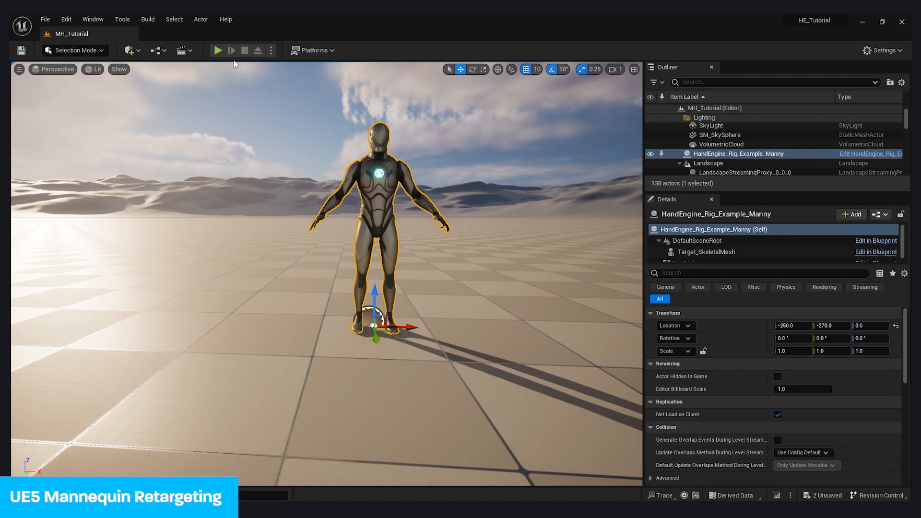
pyautogui.hotkey('alt', 'p')
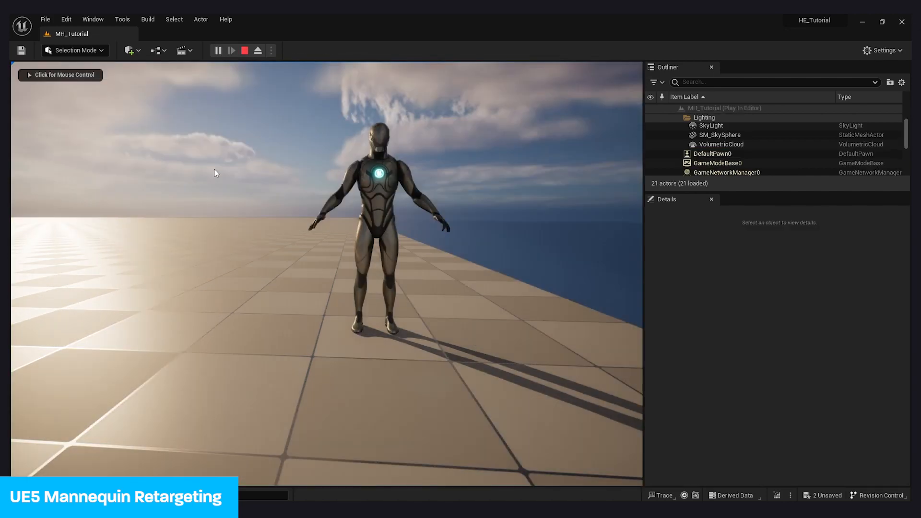